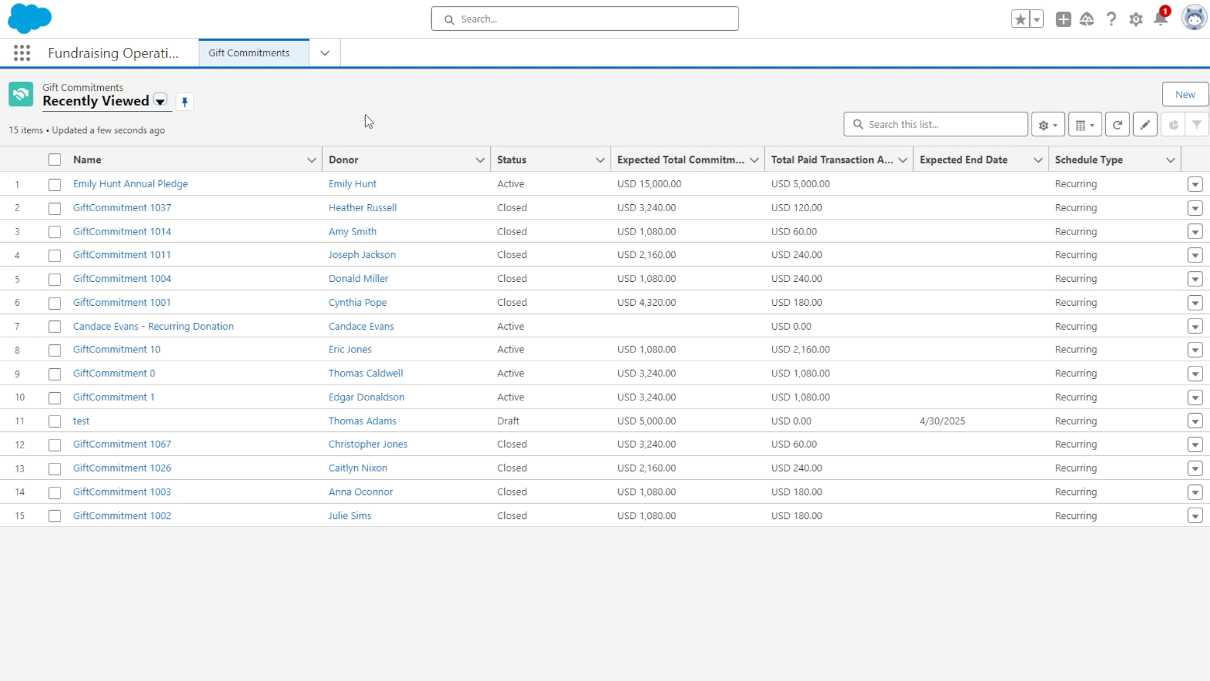
- Start a new gift commitment for the donor, named with the donor's name plus 'Annual Pledge', on the Health Programs campaign
{"action": "left_click", "coordinate": [1185, 95]}
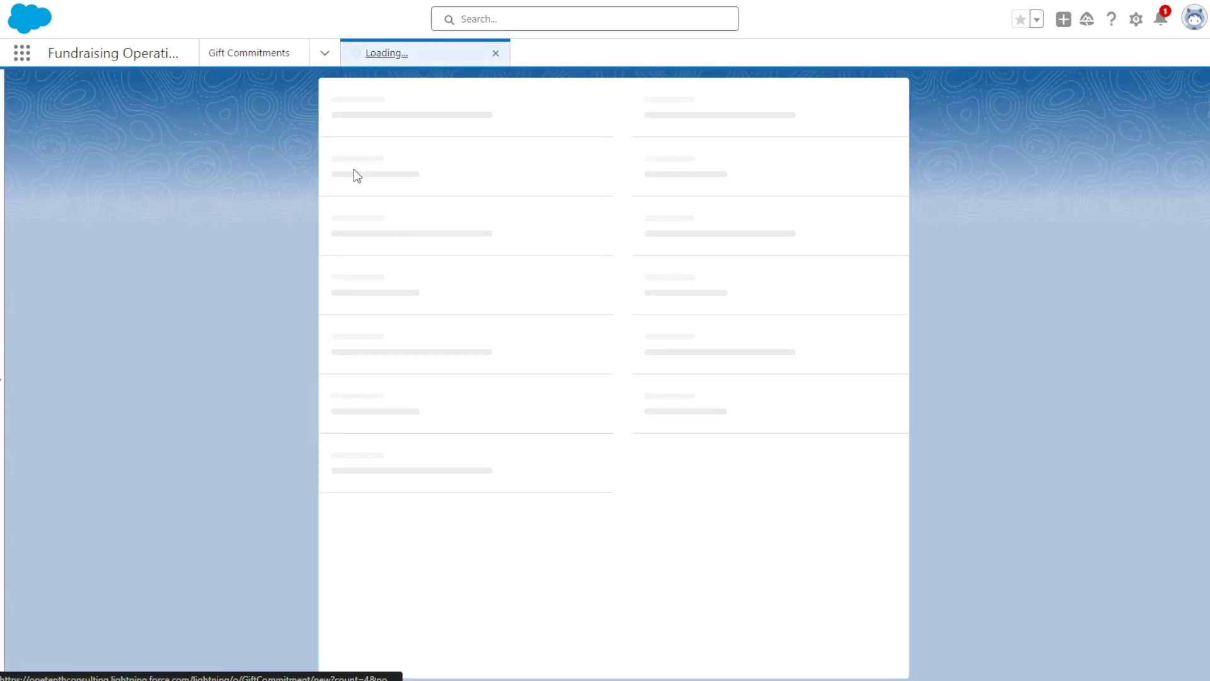
{"action": "left_click", "coordinate": [399, 213]}
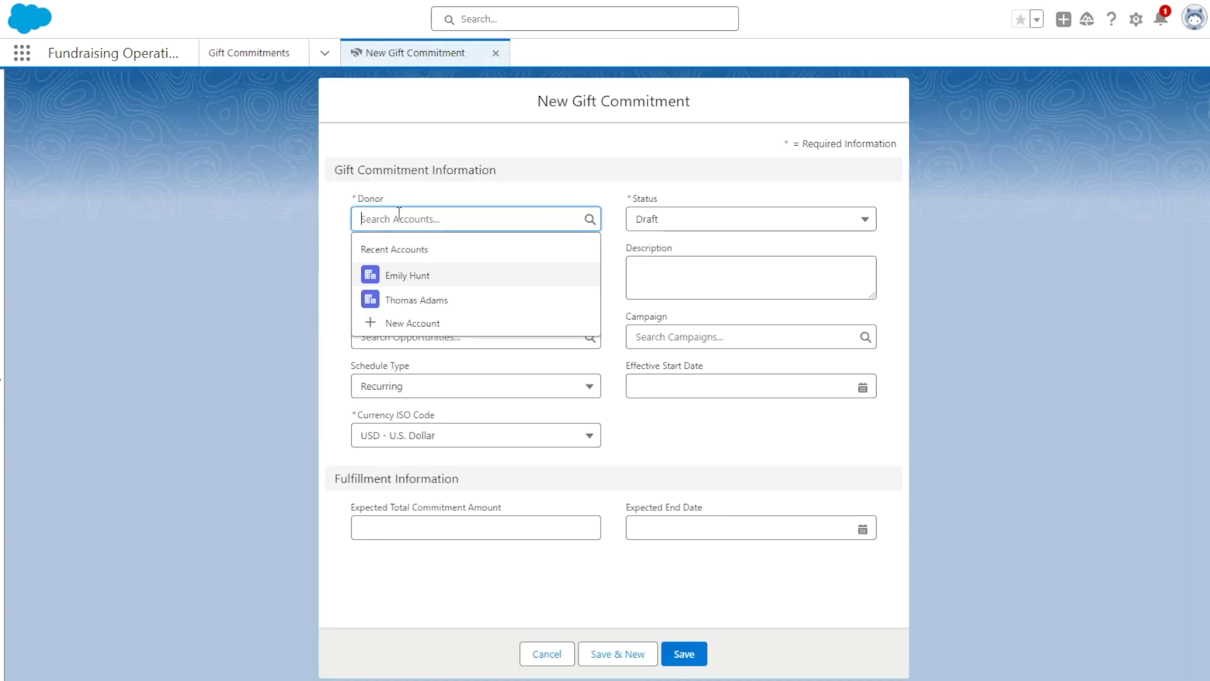
{"action": "left_click", "coordinate": [419, 277]}
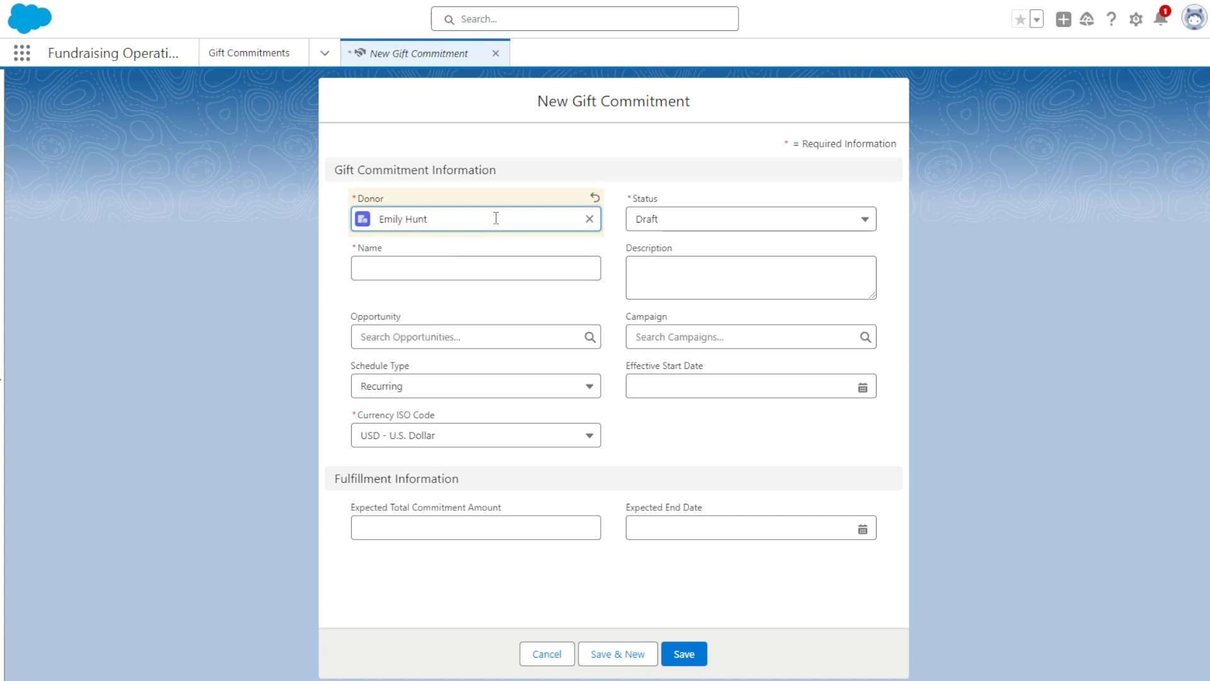
{"action": "left_click", "coordinate": [453, 269]}
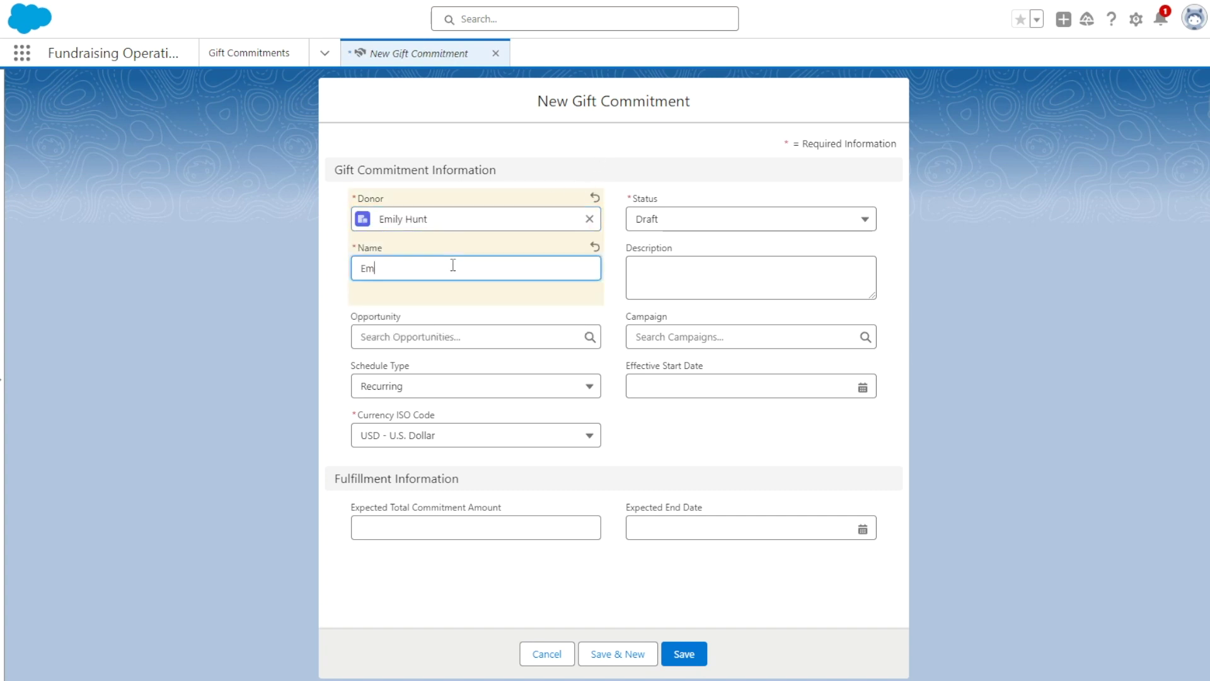
{"action": "left_click", "coordinate": [189, 293]}
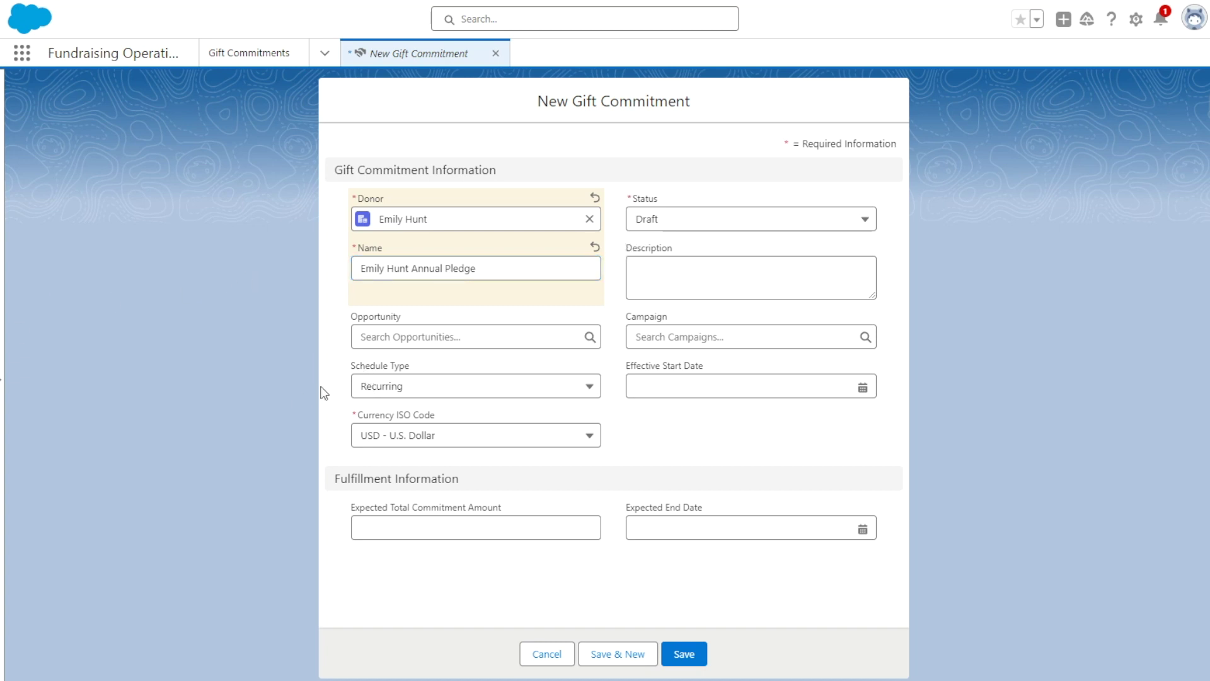
{"action": "left_click", "coordinate": [682, 338]}
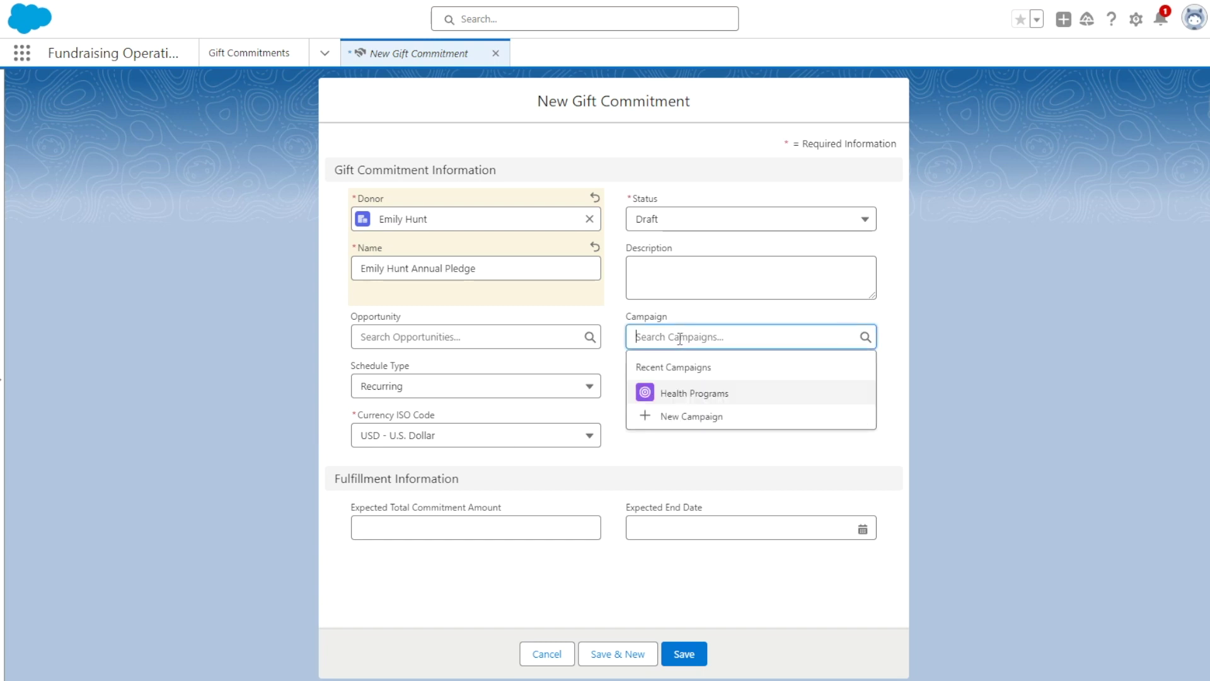
{"action": "left_click", "coordinate": [667, 389]}
- Set the effective start date to 5/1/2024 and the expected total amount to 15,000
{"action": "left_click", "coordinate": [656, 386]}
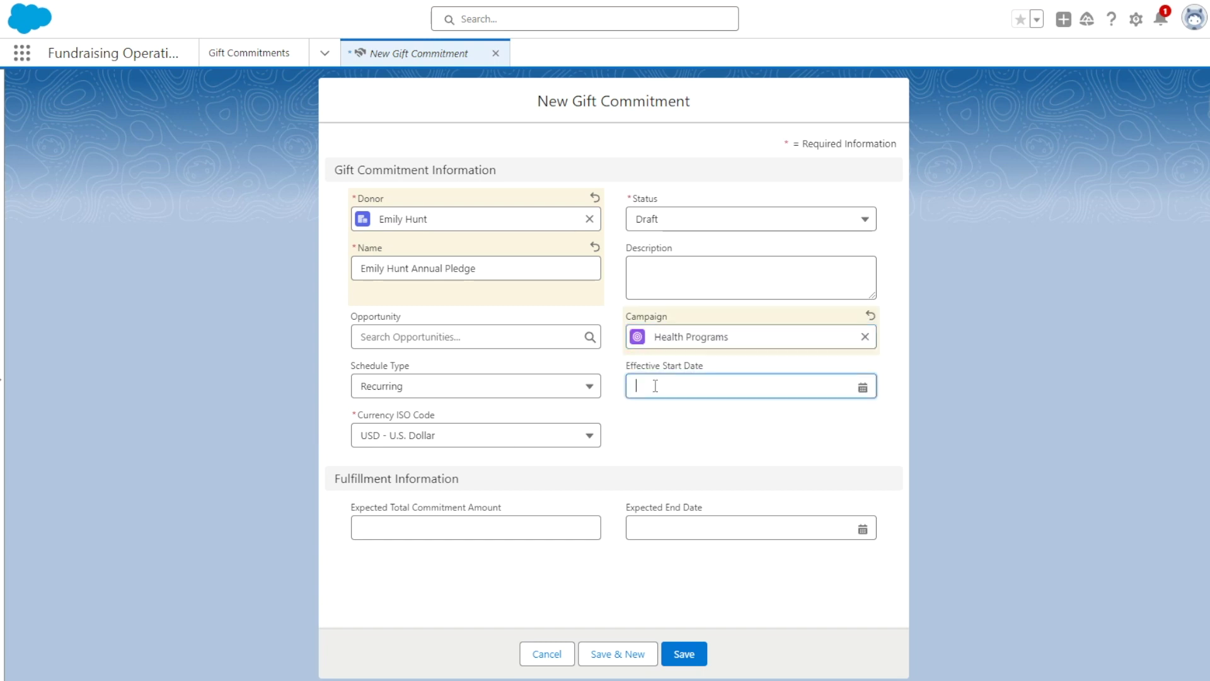
{"action": "left_click", "coordinate": [811, 120]}
{"action": "left_click", "coordinate": [768, 177]}
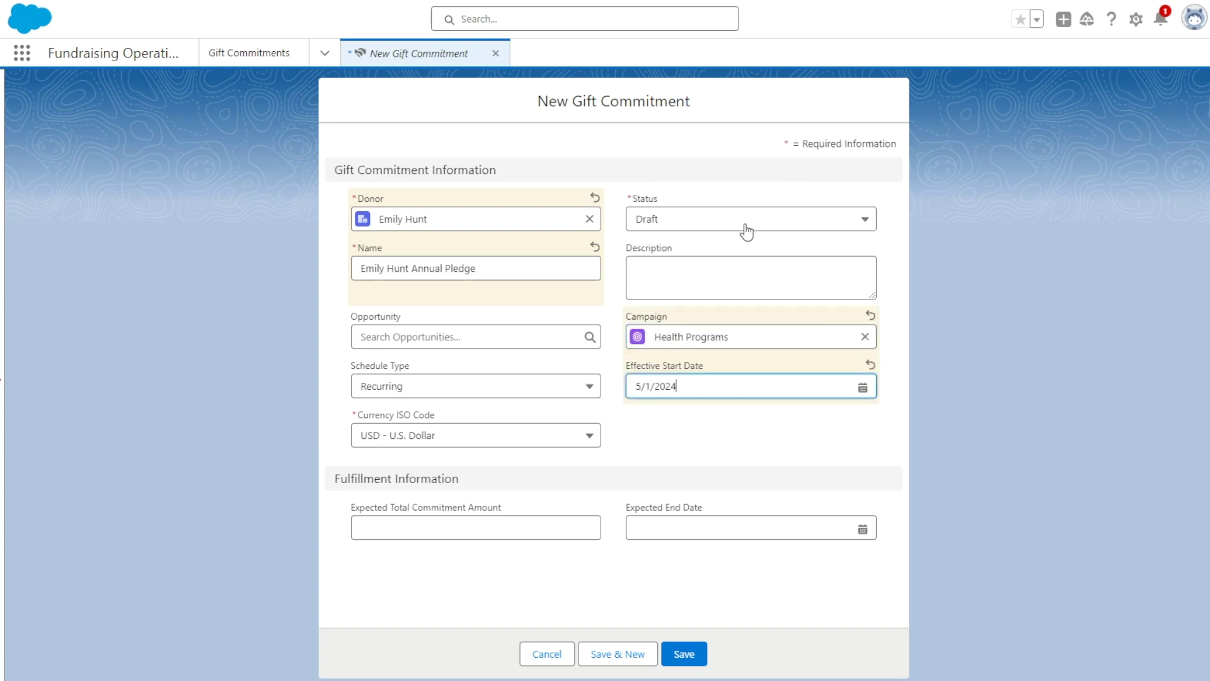
{"action": "left_click", "coordinate": [488, 518]}
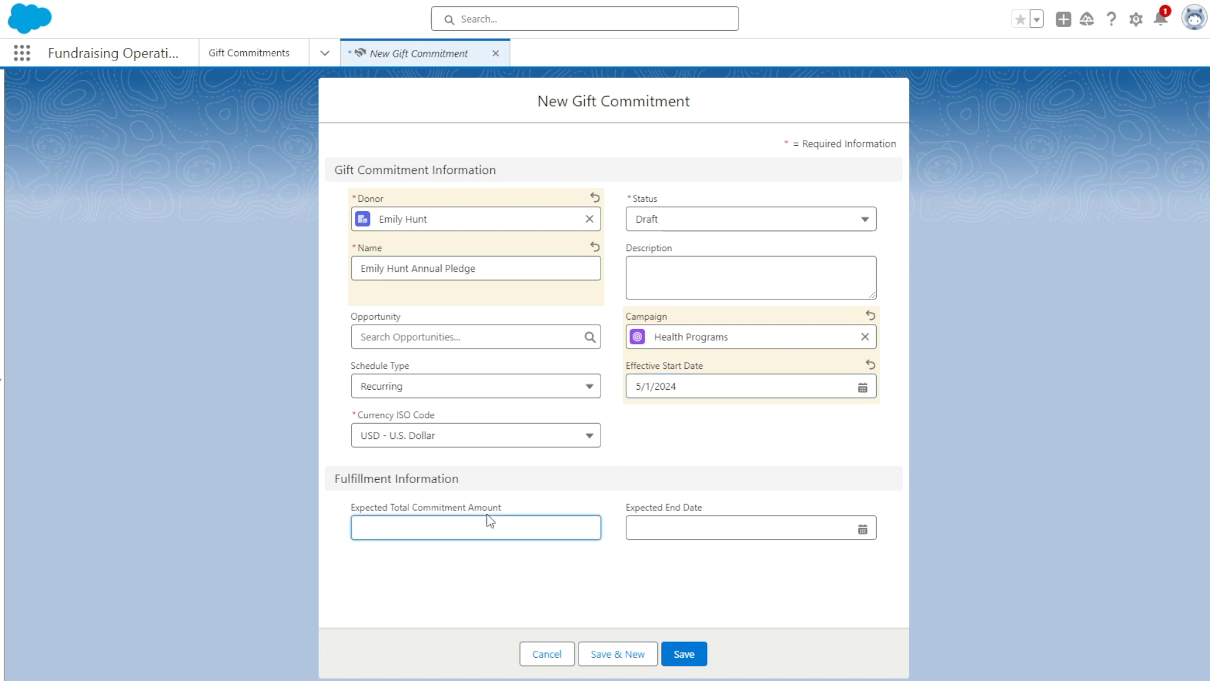
{"action": "type", "text": "15"}
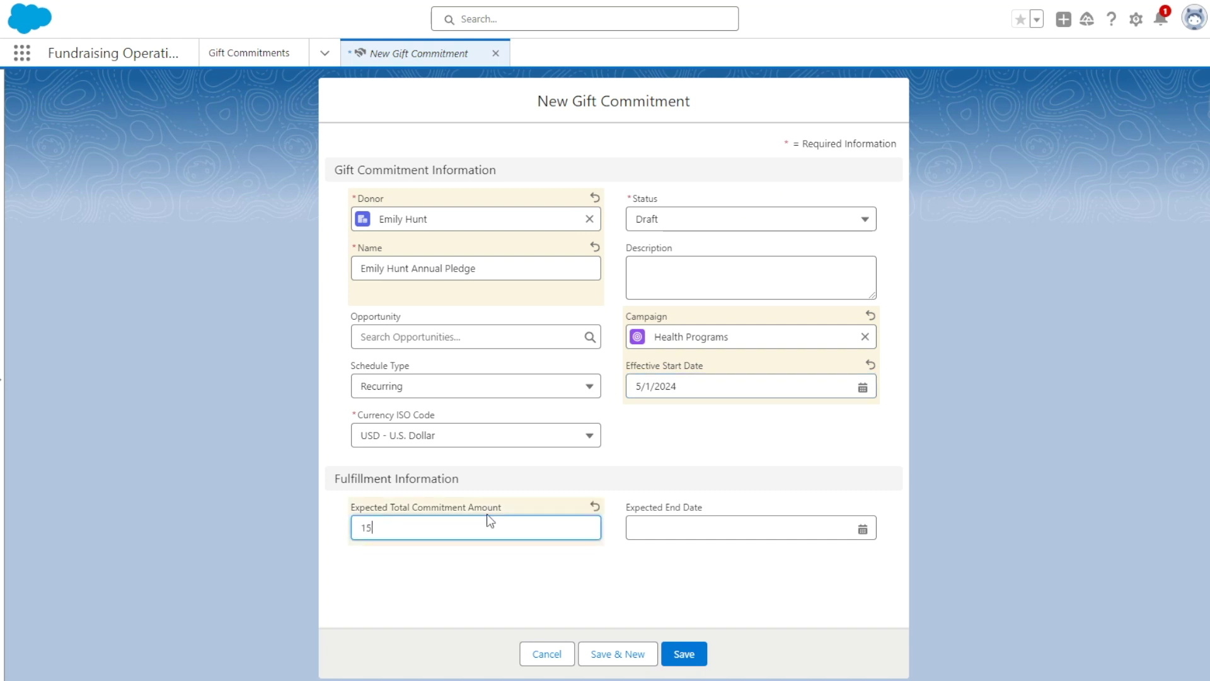
{"action": "type", "text": ",0000"}
{"action": "left_click", "coordinate": [635, 451]}
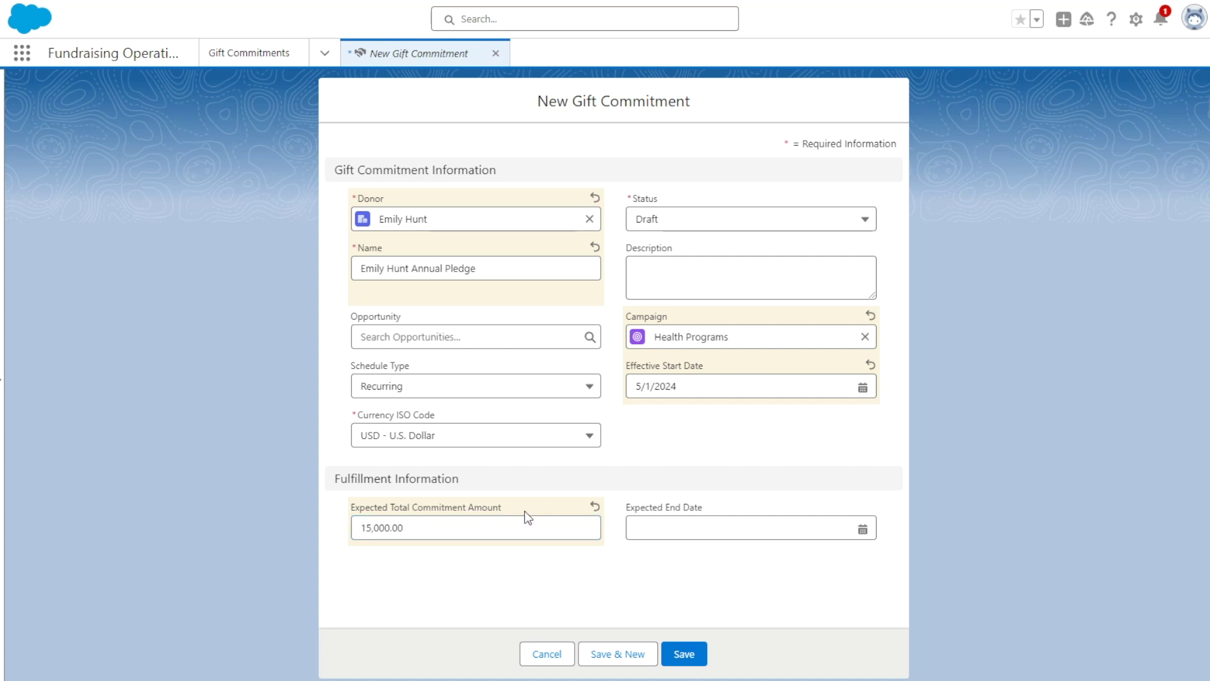
- Set the expected end date to 5/5/2026 and save the commitment
{"action": "left_click", "coordinate": [662, 521]}
{"action": "left_click", "coordinate": [858, 265]}
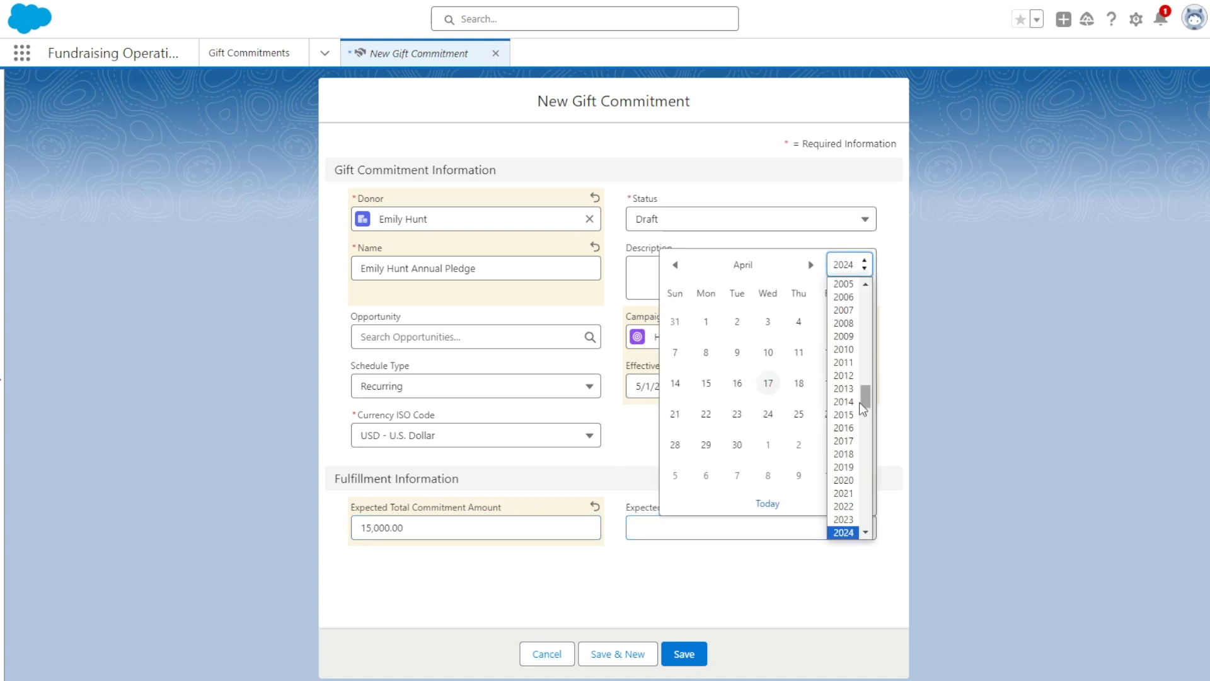
{"action": "scroll", "coordinate": [845, 403], "scroll_direction": "down", "scroll_amount": 3}
{"action": "left_click", "coordinate": [844, 405]}
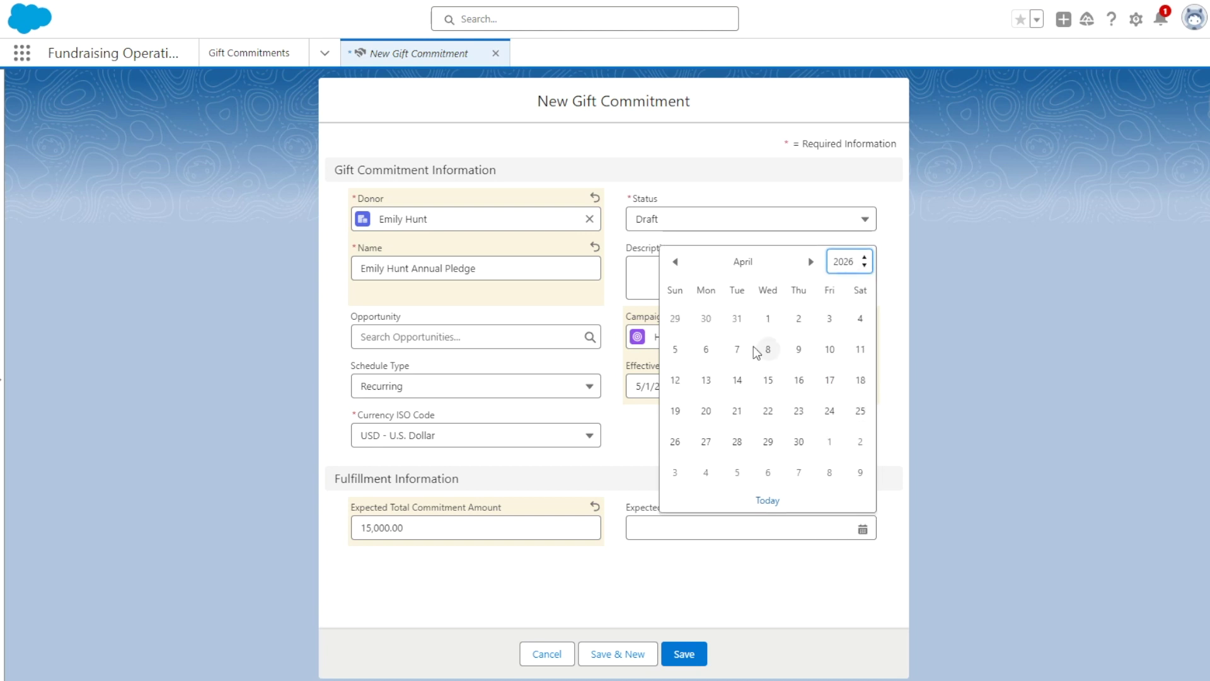
{"action": "left_click", "coordinate": [811, 262]}
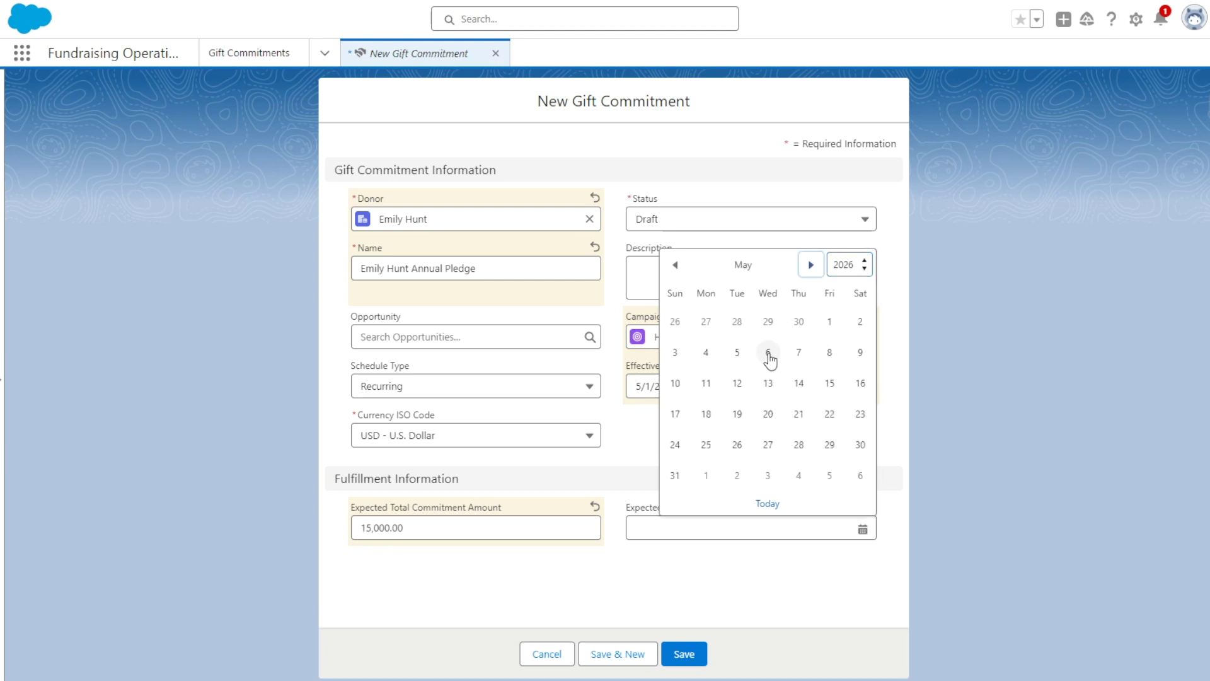
{"action": "left_click", "coordinate": [737, 353]}
{"action": "left_click", "coordinate": [768, 400]}
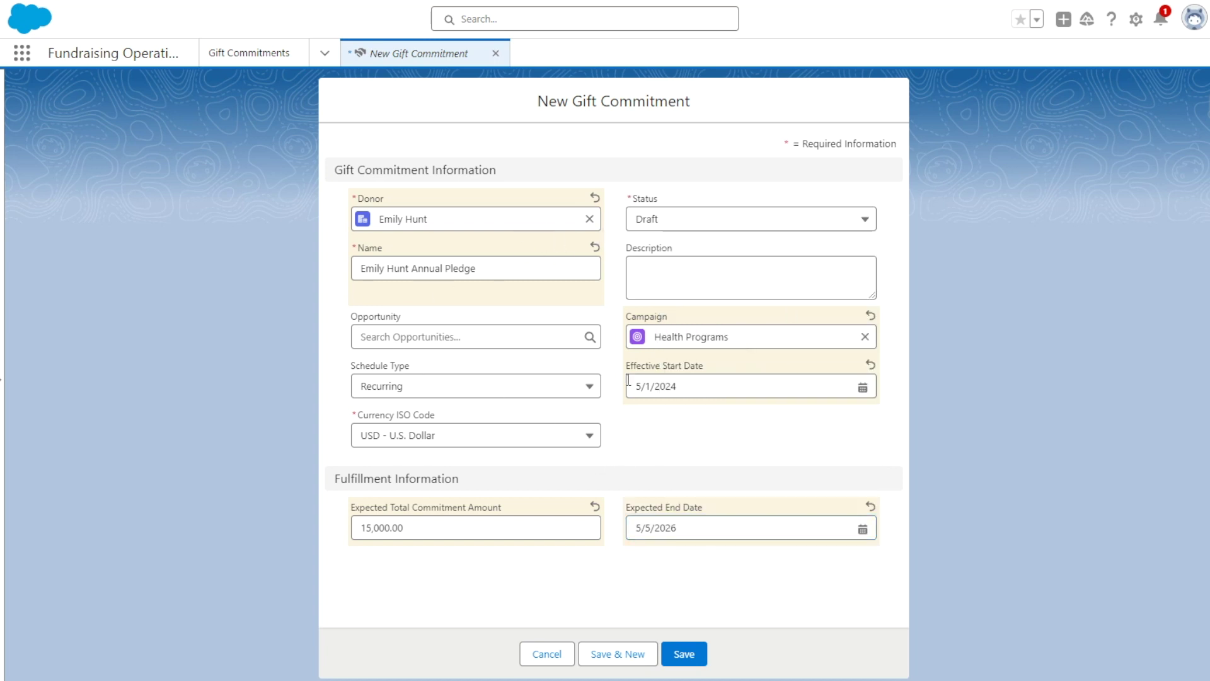
{"action": "left_click", "coordinate": [680, 654]}
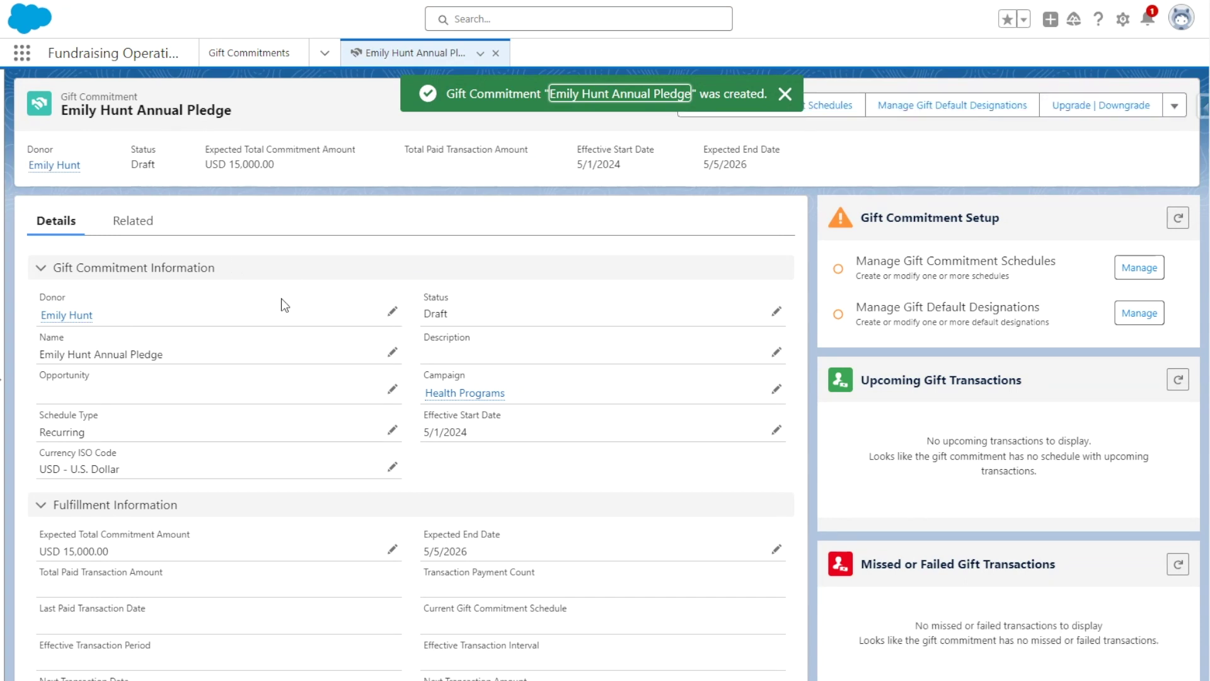
{"action": "scroll", "coordinate": [276, 338], "scroll_direction": "down", "scroll_amount": 3}
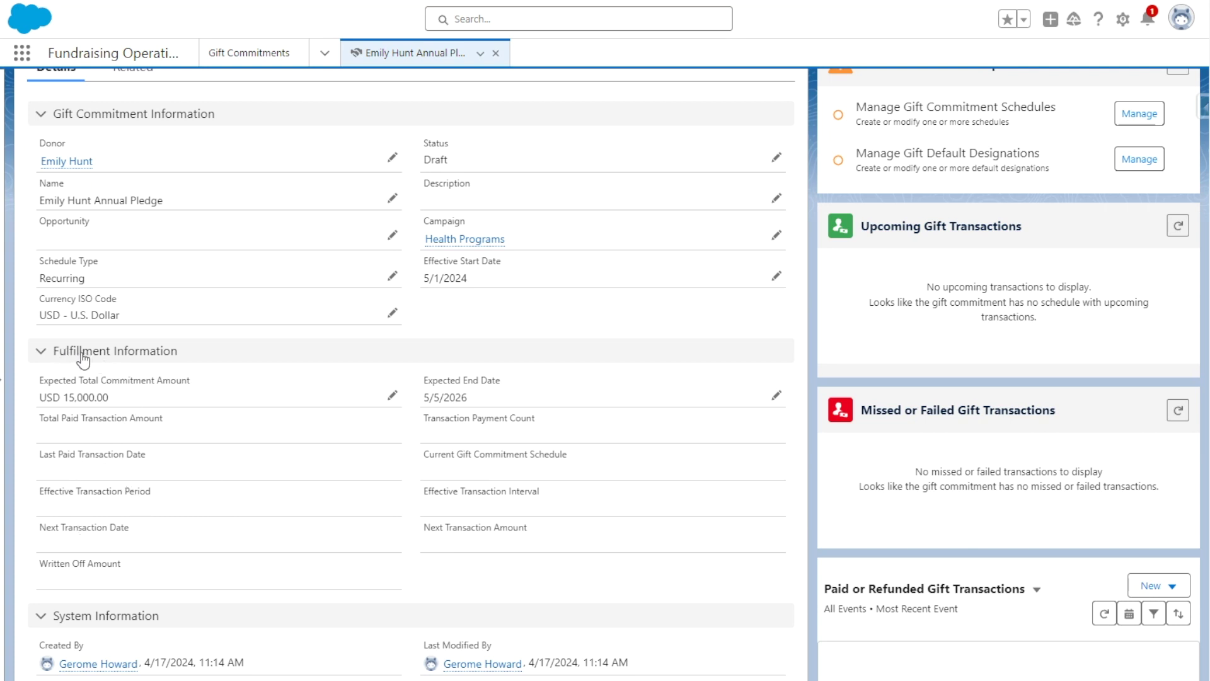
{"action": "scroll", "coordinate": [123, 460], "scroll_direction": "down", "scroll_amount": 1}
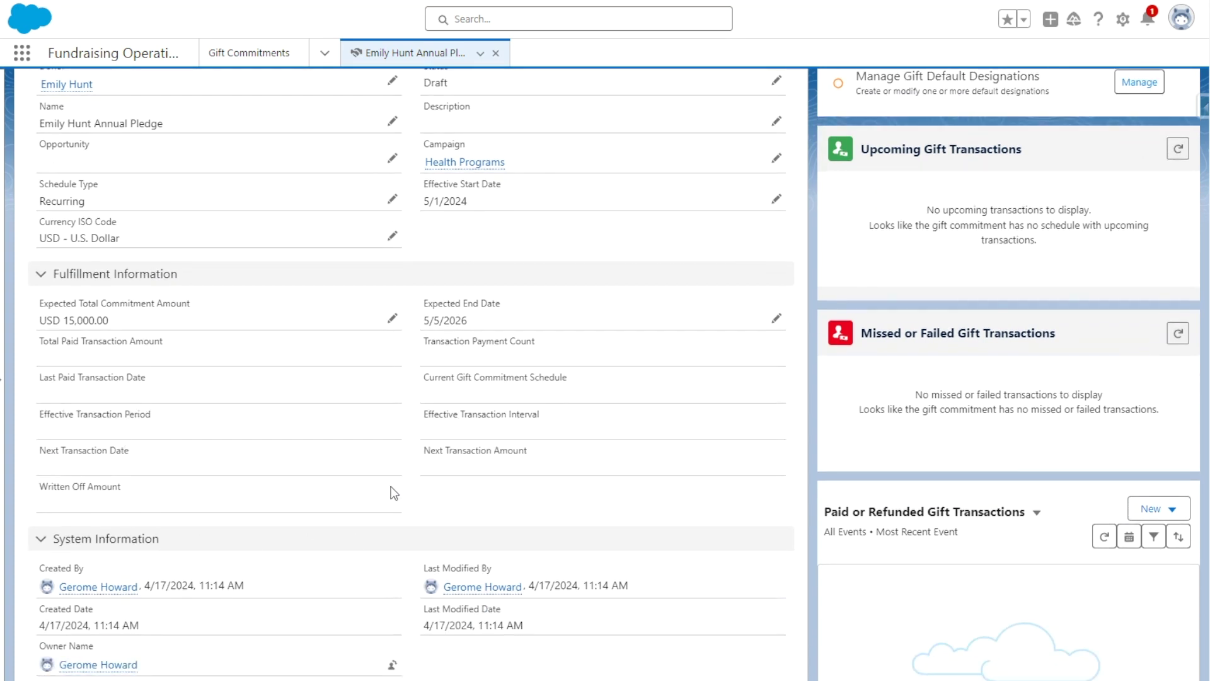
{"action": "scroll", "coordinate": [397, 469], "scroll_direction": "up", "scroll_amount": 1}
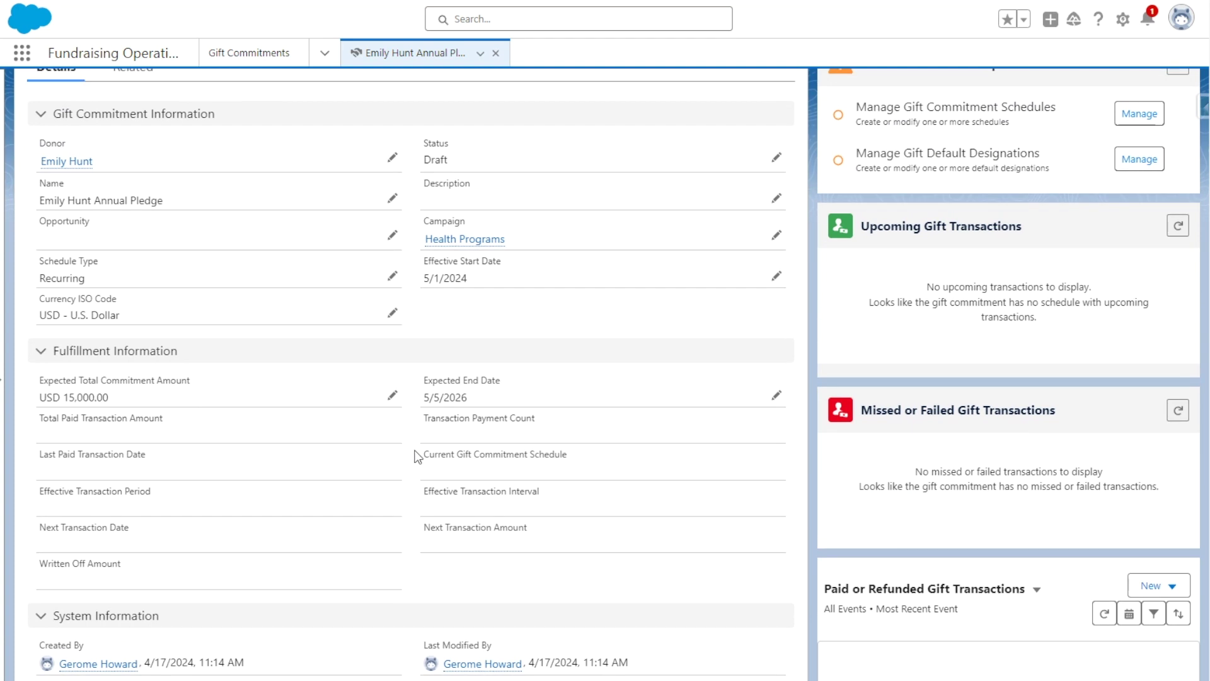
{"action": "scroll", "coordinate": [421, 446], "scroll_direction": "up", "scroll_amount": 2}
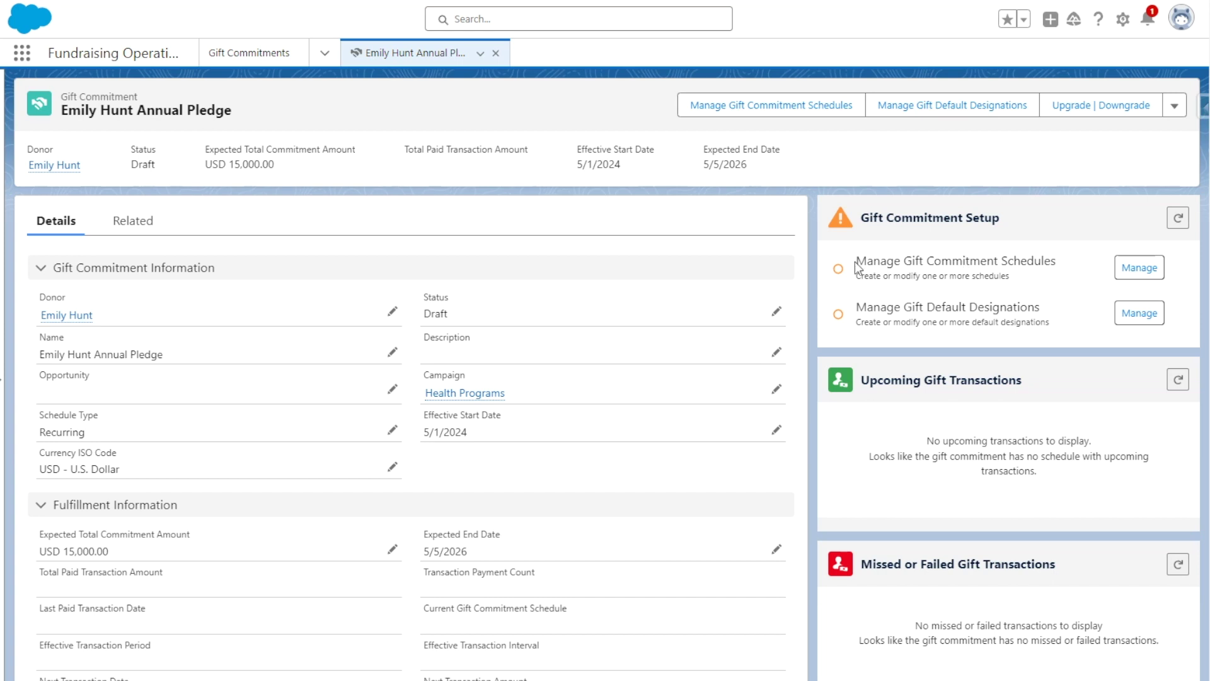
{"action": "left_click", "coordinate": [1138, 268]}
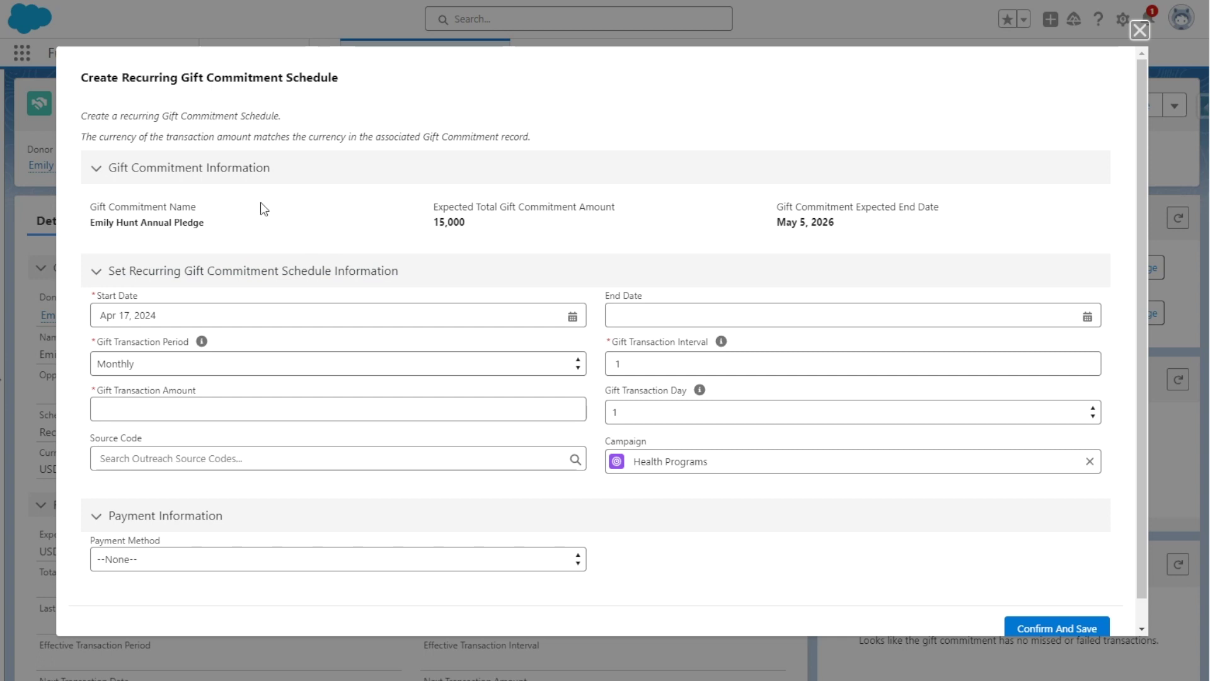
- Set the schedule to run from May 1, 2024 to May 5, 2026
{"action": "left_click", "coordinate": [211, 309]}
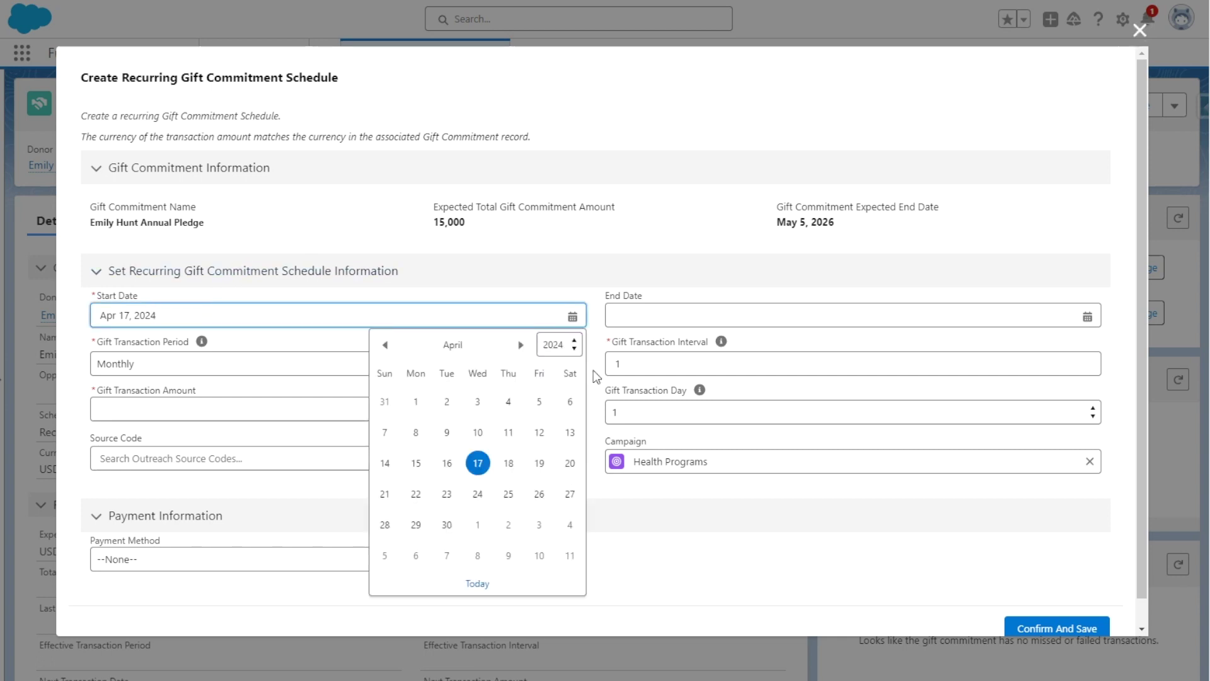
{"action": "left_click", "coordinate": [520, 342]}
{"action": "left_click", "coordinate": [479, 399]}
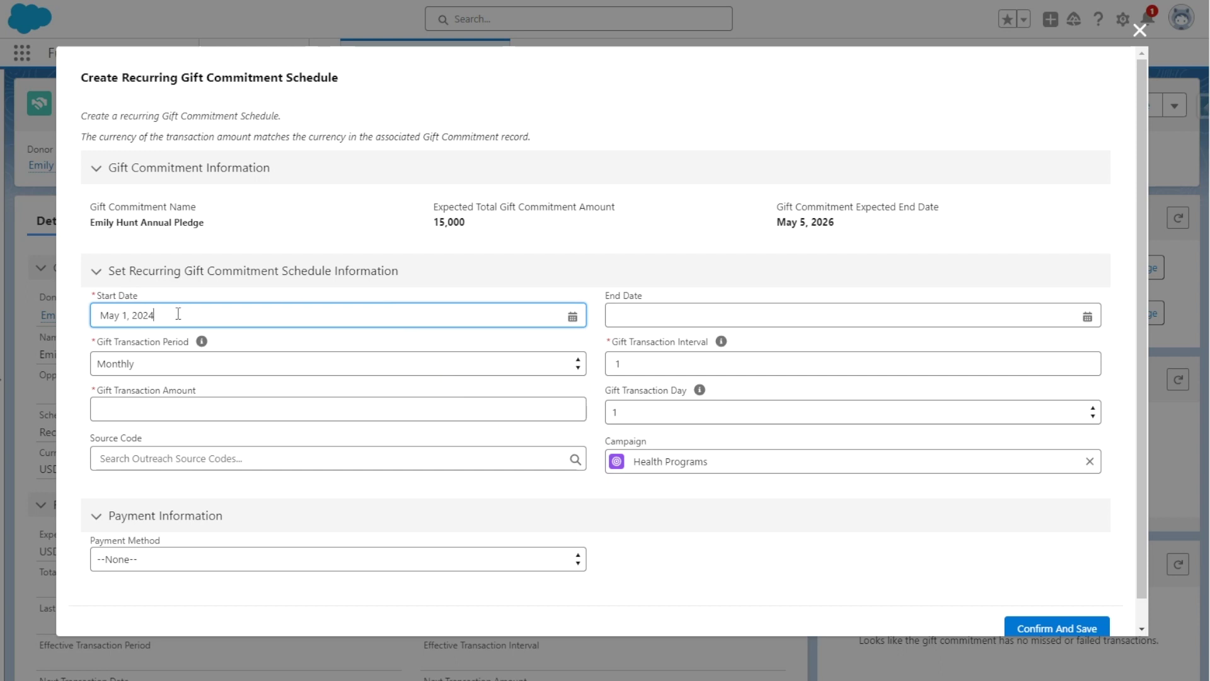
{"action": "left_click", "coordinate": [659, 315]}
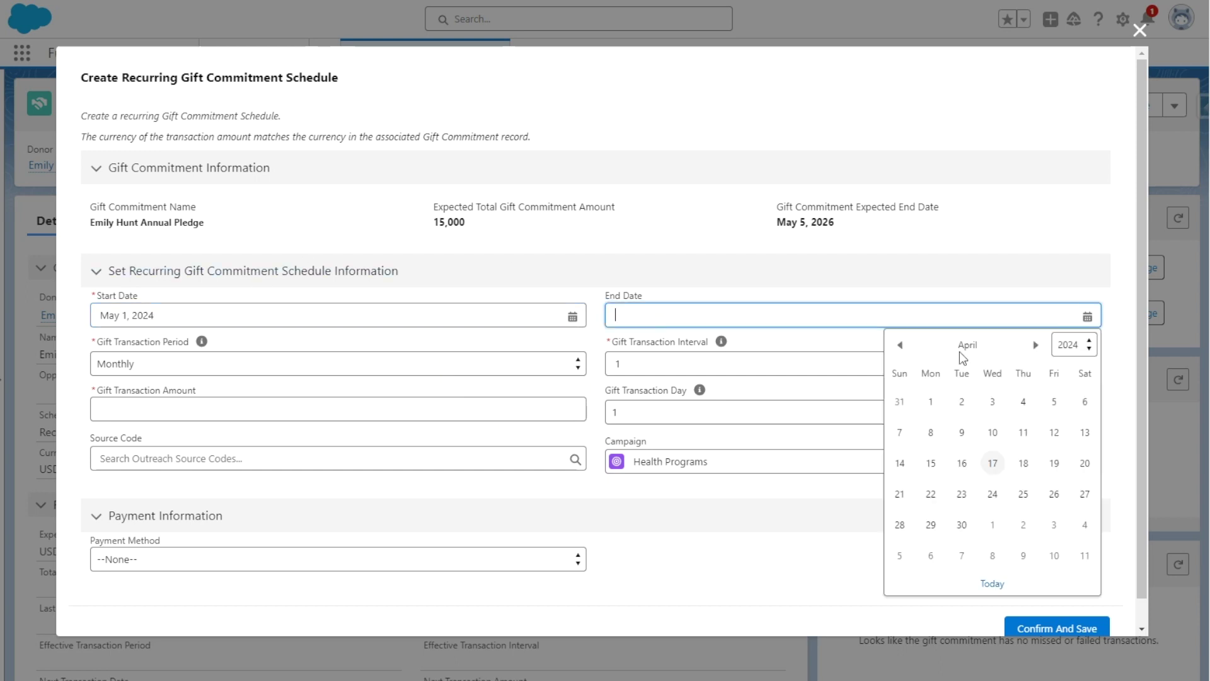
{"action": "left_click", "coordinate": [1088, 344]}
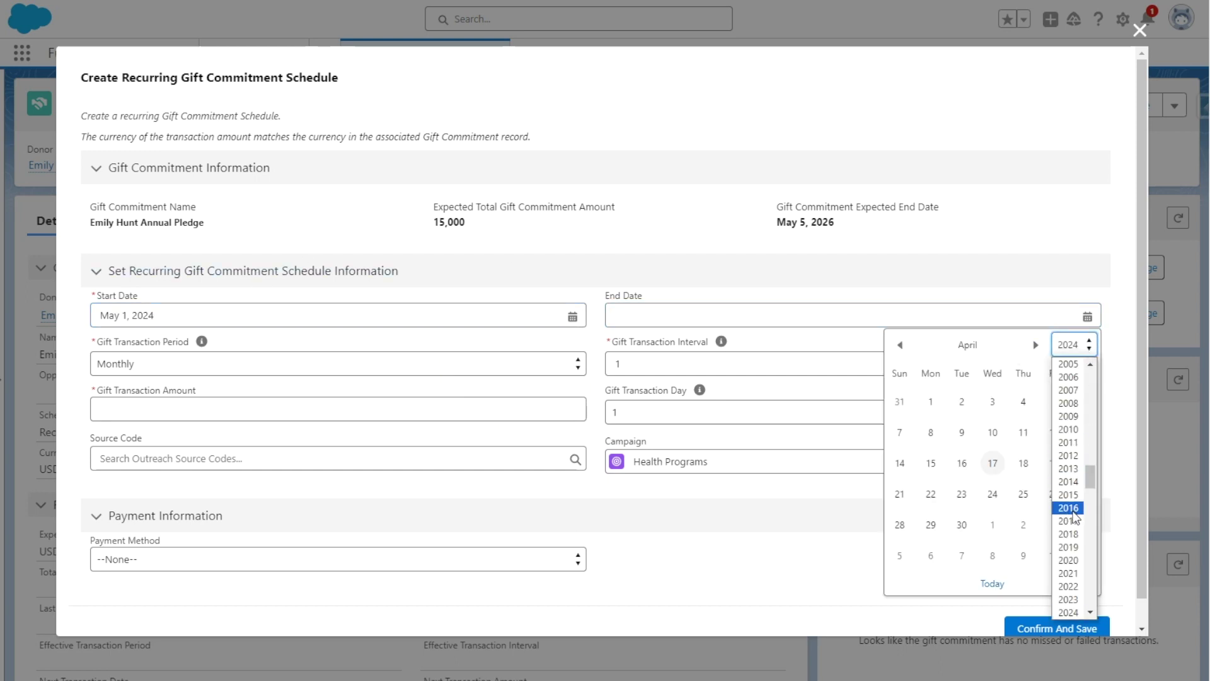
{"action": "left_click", "coordinate": [1070, 484]}
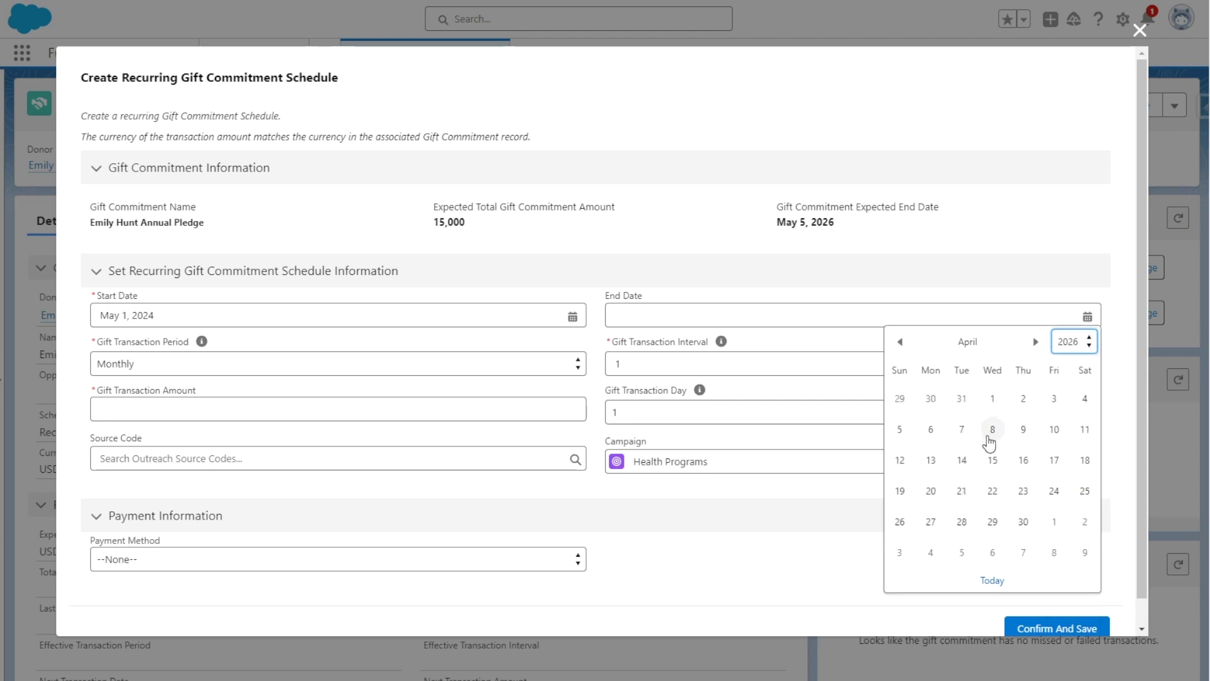
{"action": "left_click", "coordinate": [1035, 343]}
{"action": "left_click", "coordinate": [962, 431]}
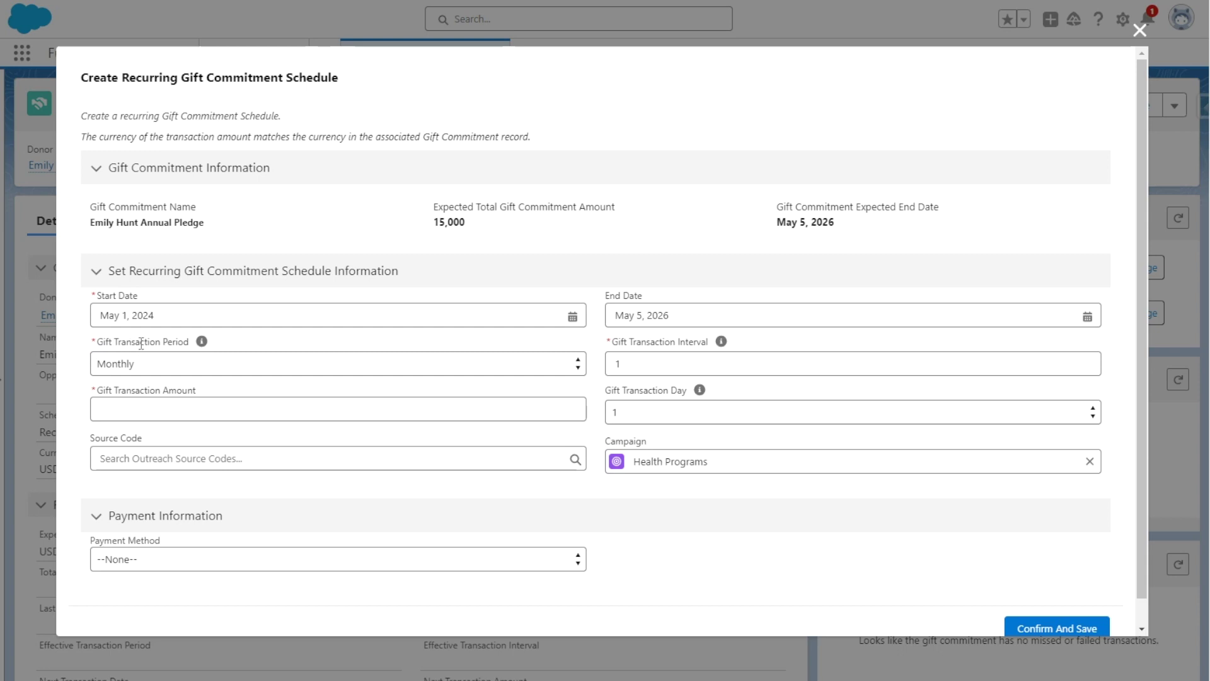
- Make the gift transactions Yearly at 5,000 each
{"action": "left_click", "coordinate": [166, 364]}
{"action": "left_click", "coordinate": [160, 441]}
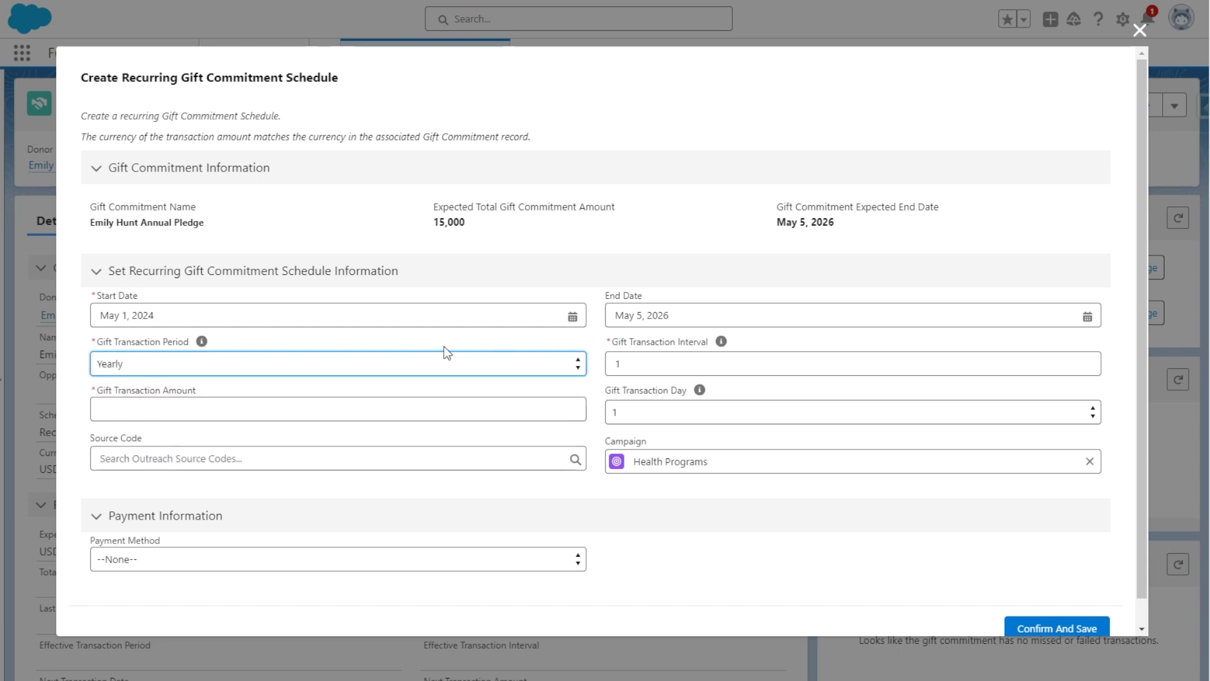
{"action": "left_click", "coordinate": [636, 349]}
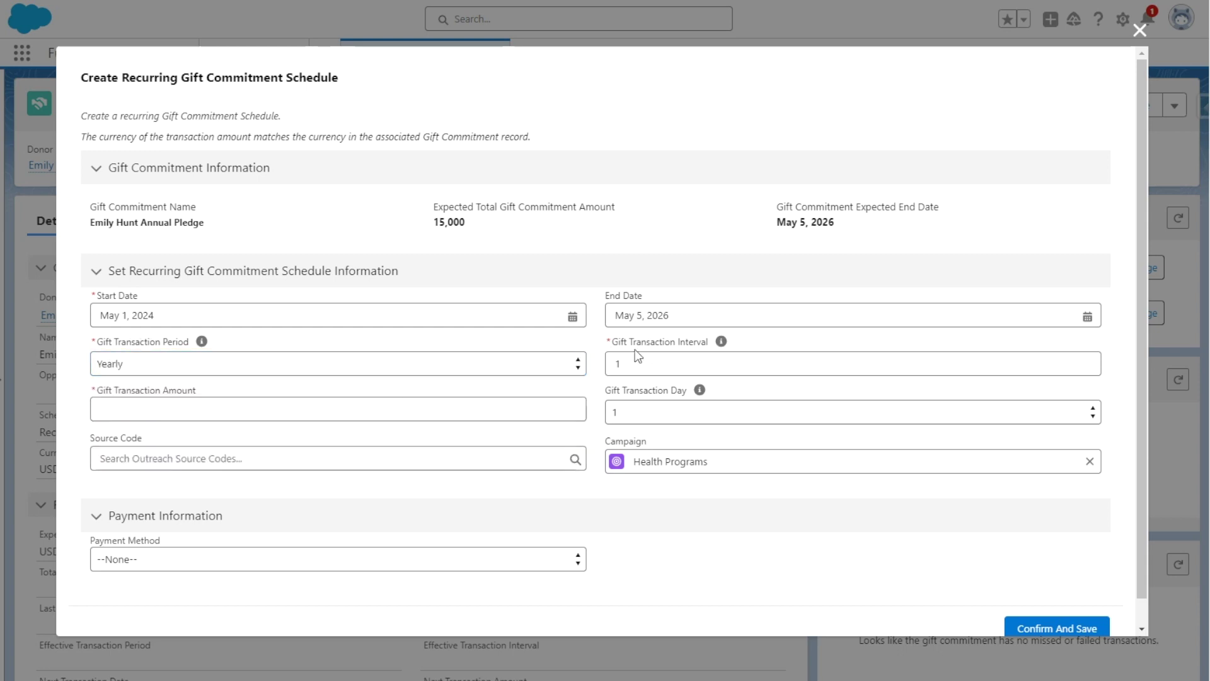
{"action": "left_click", "coordinate": [214, 407]}
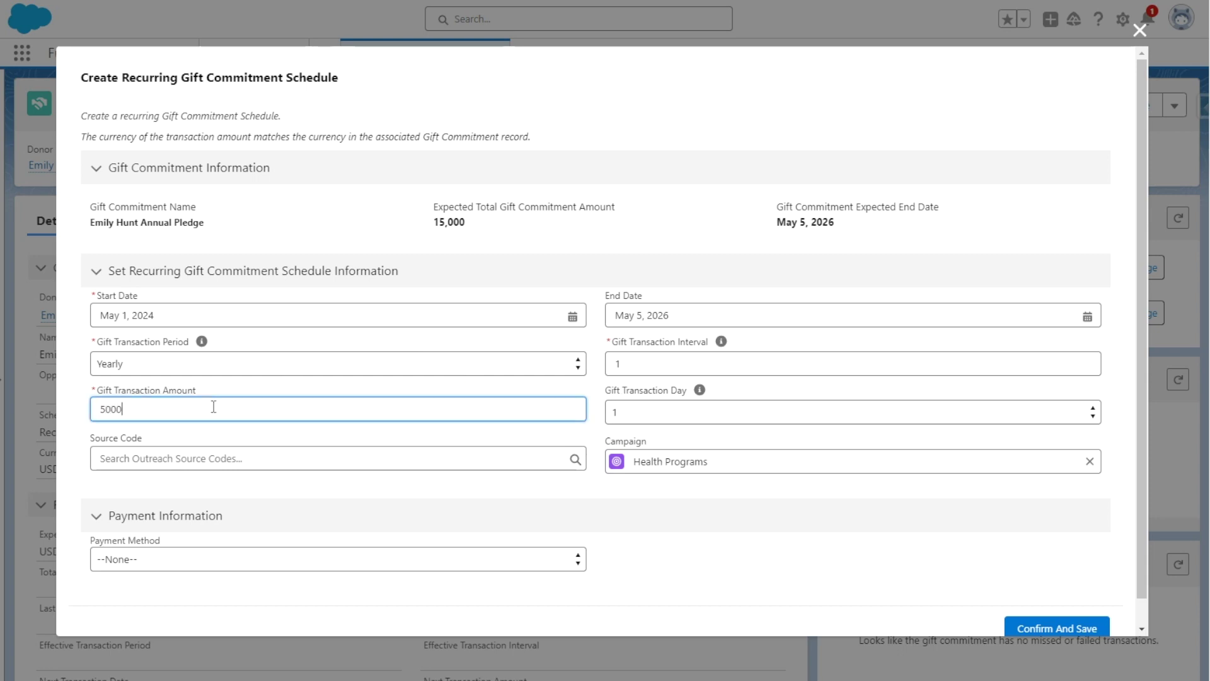
{"action": "left_click", "coordinate": [185, 398]}
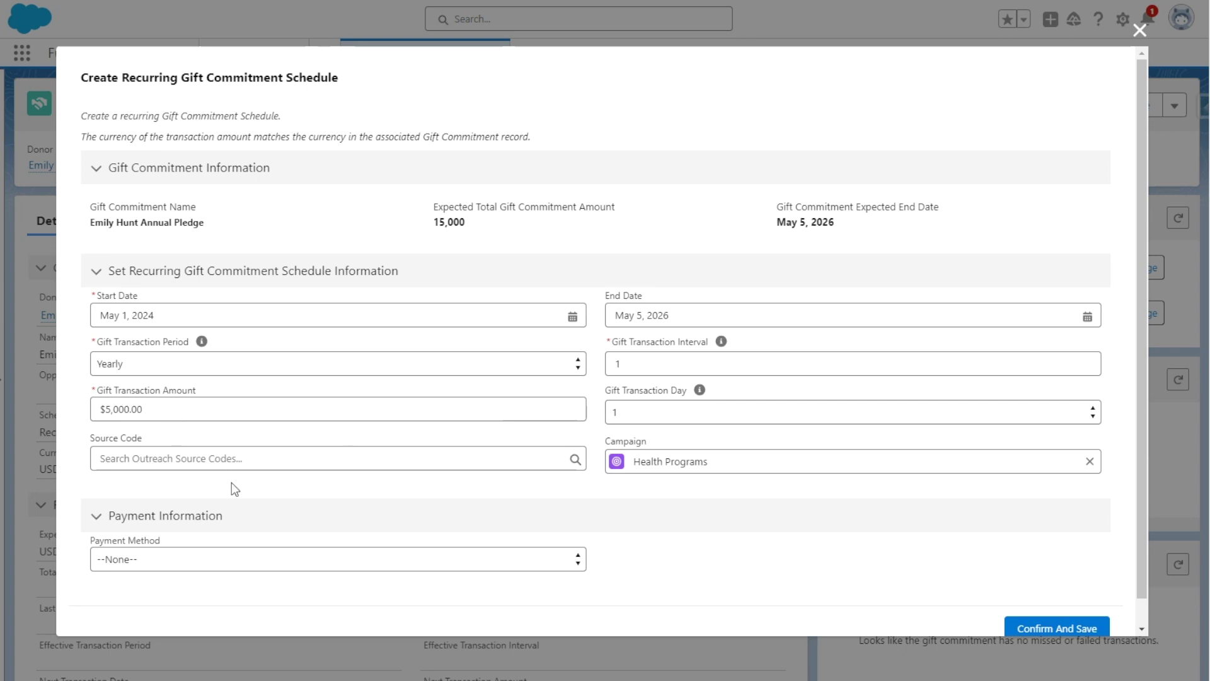
- Set the payment method to Check and confirm and save the recurring schedule
{"action": "left_click", "coordinate": [198, 559]}
{"action": "left_click", "coordinate": [188, 607]}
{"action": "scroll", "coordinate": [387, 433], "scroll_direction": "down", "scroll_amount": 2}
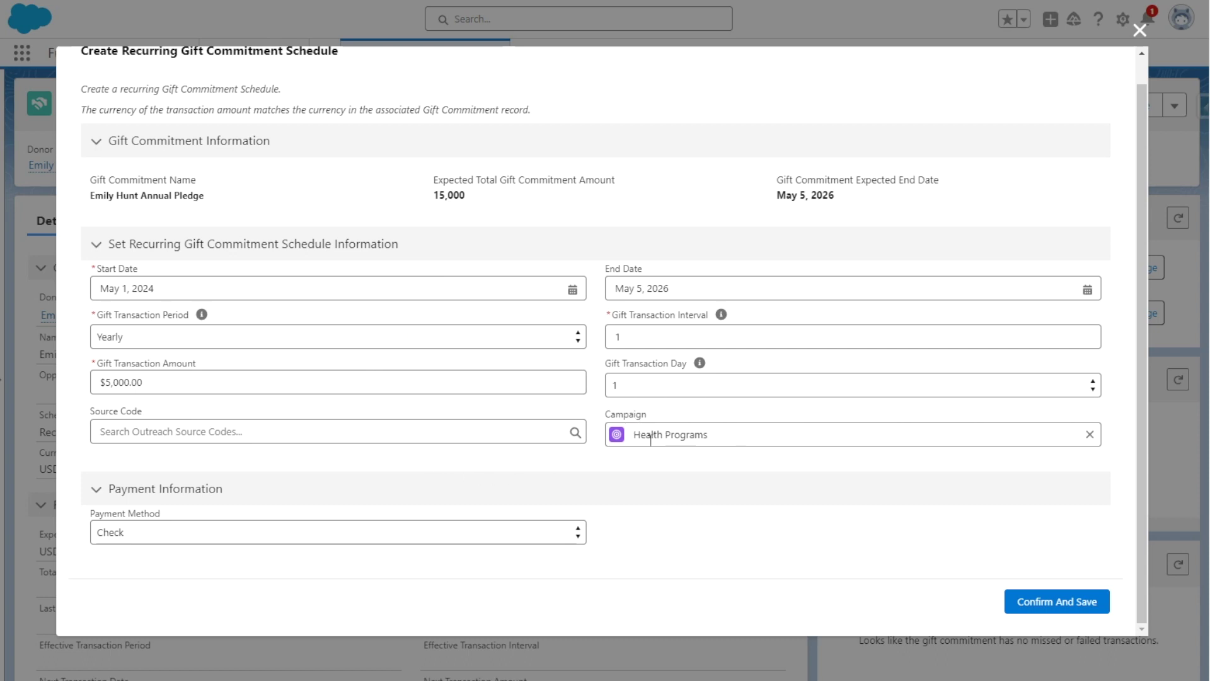
{"action": "left_click", "coordinate": [1074, 603]}
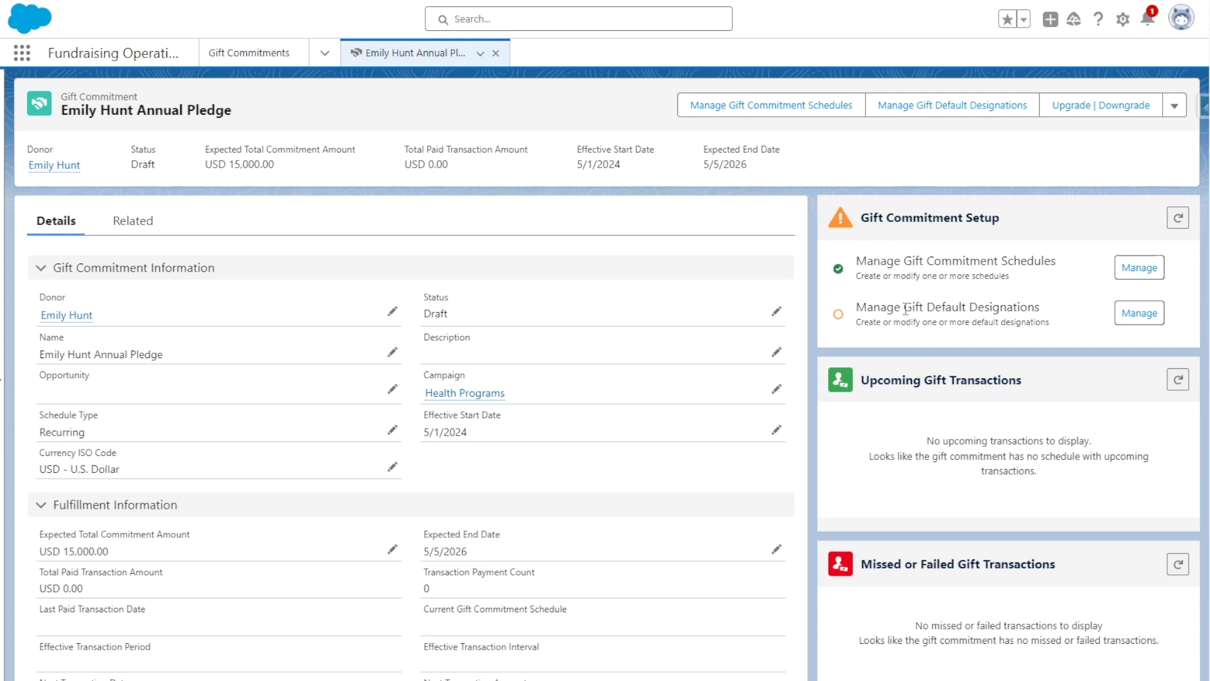
{"action": "left_click", "coordinate": [1138, 318]}
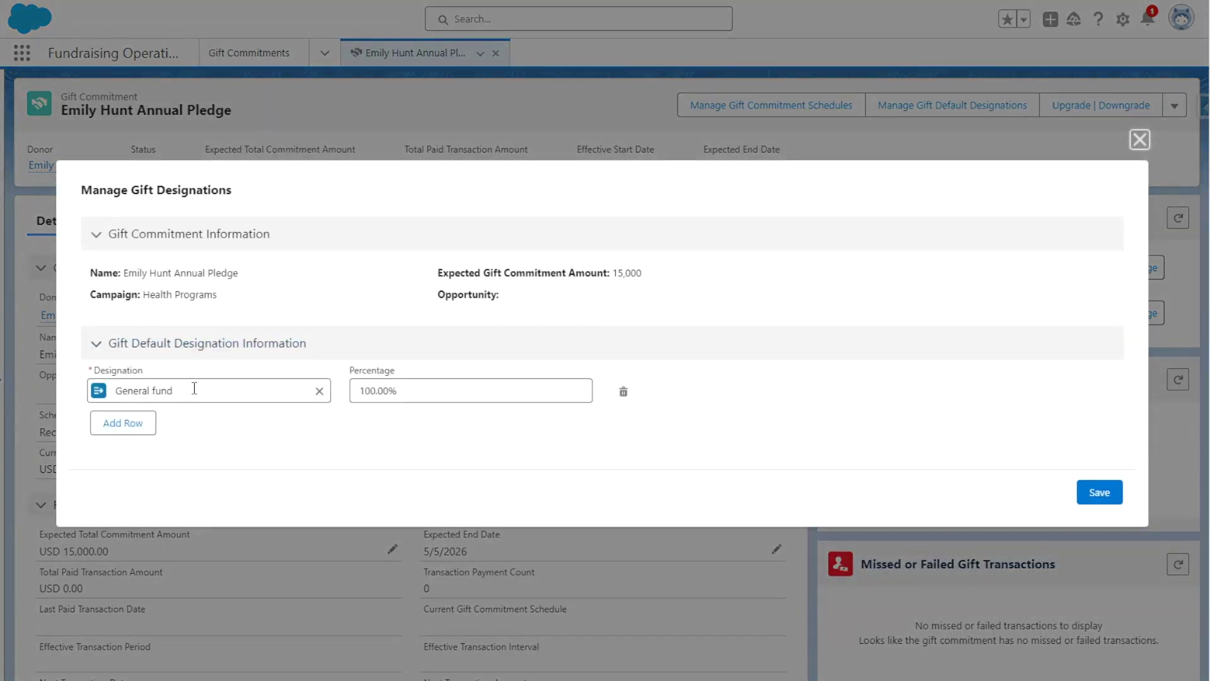
- Remove the extra empty designation row and save General fund at 100%
{"action": "left_click", "coordinate": [136, 429]}
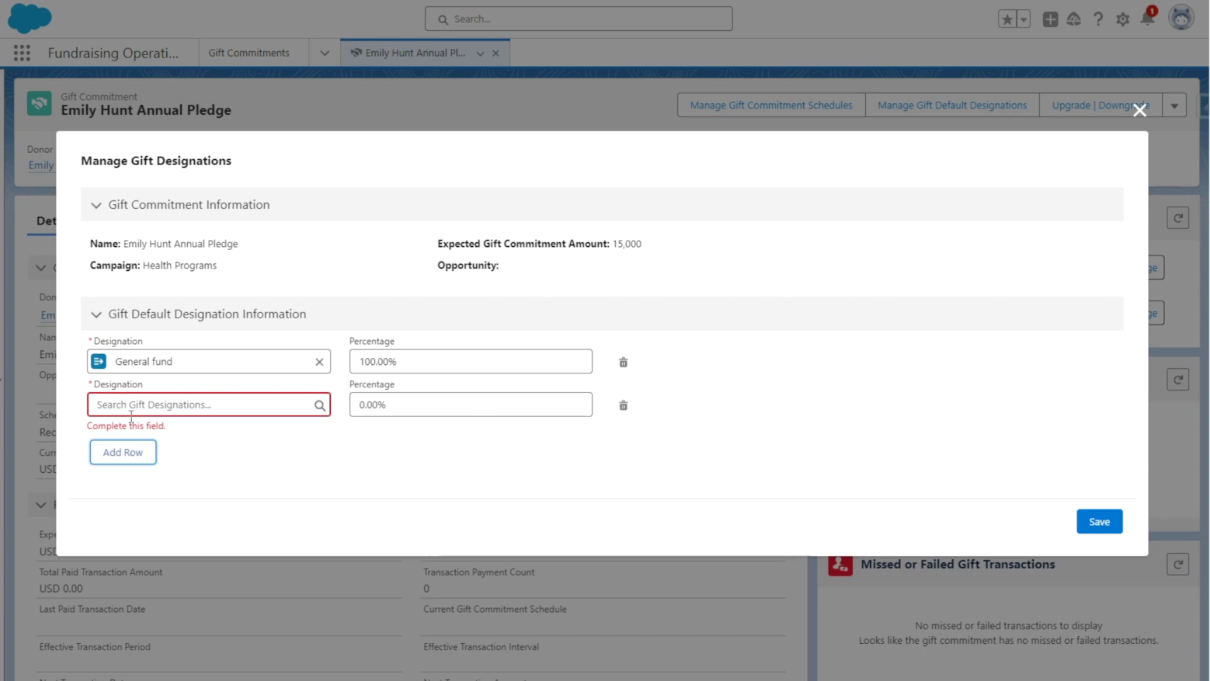
{"action": "left_click", "coordinate": [124, 397]}
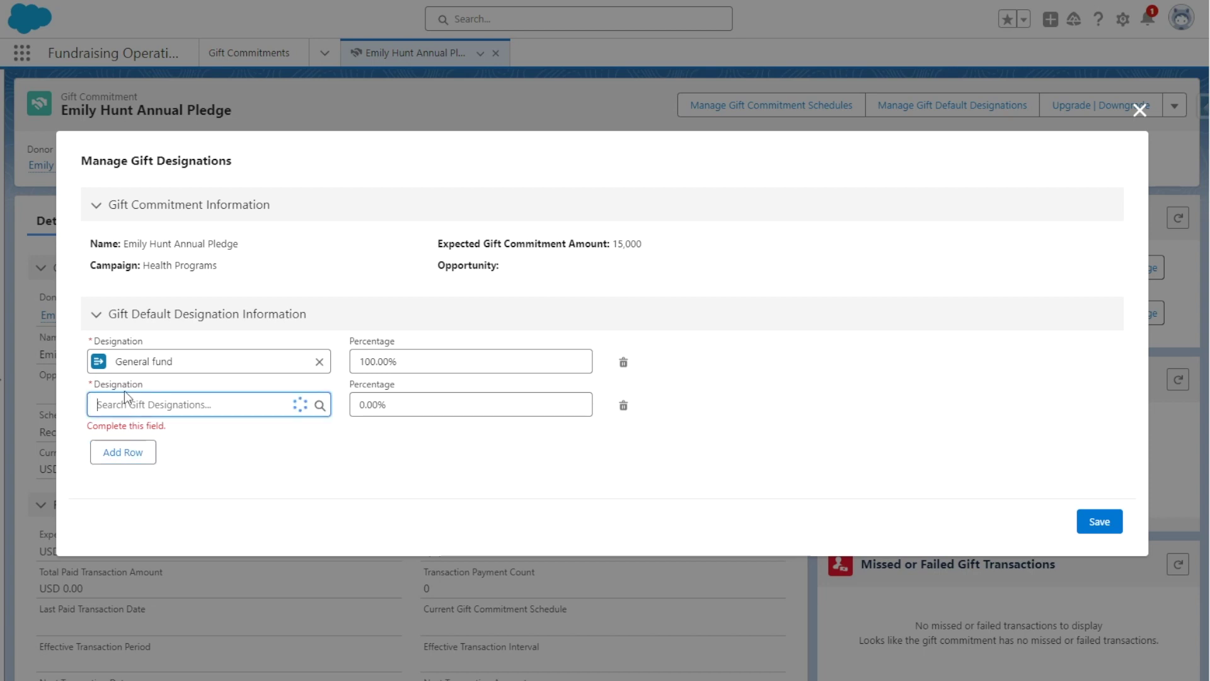
{"action": "left_click", "coordinate": [391, 404]}
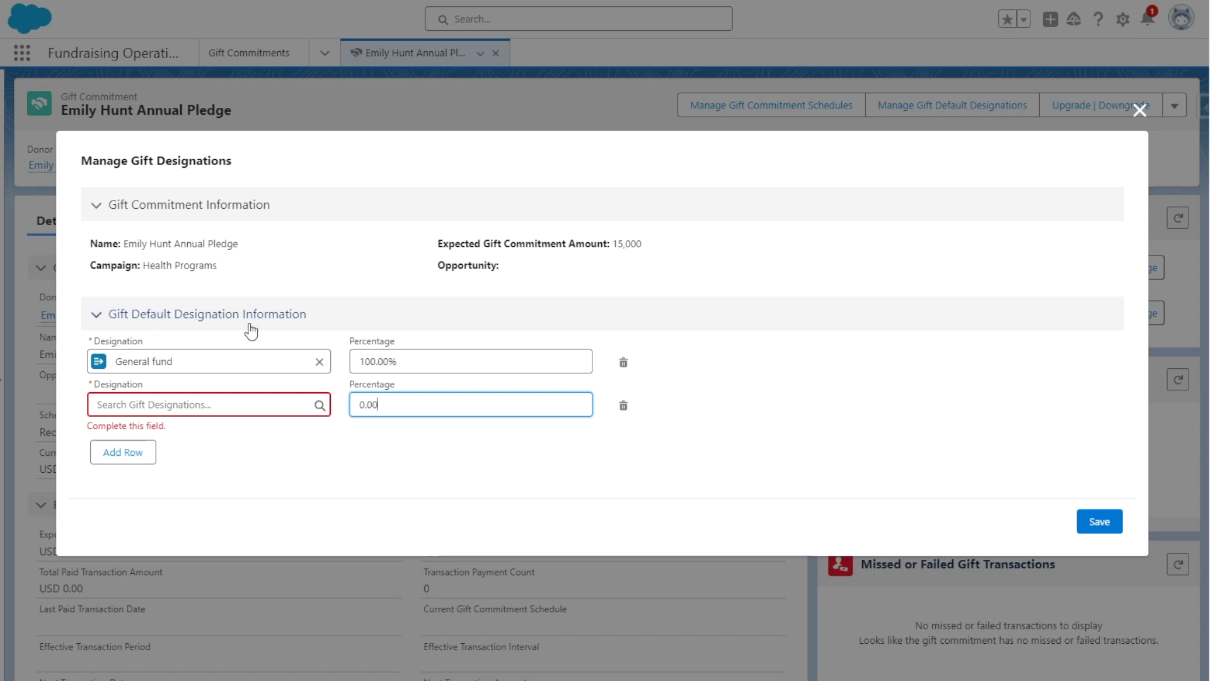
{"action": "left_click", "coordinate": [623, 406]}
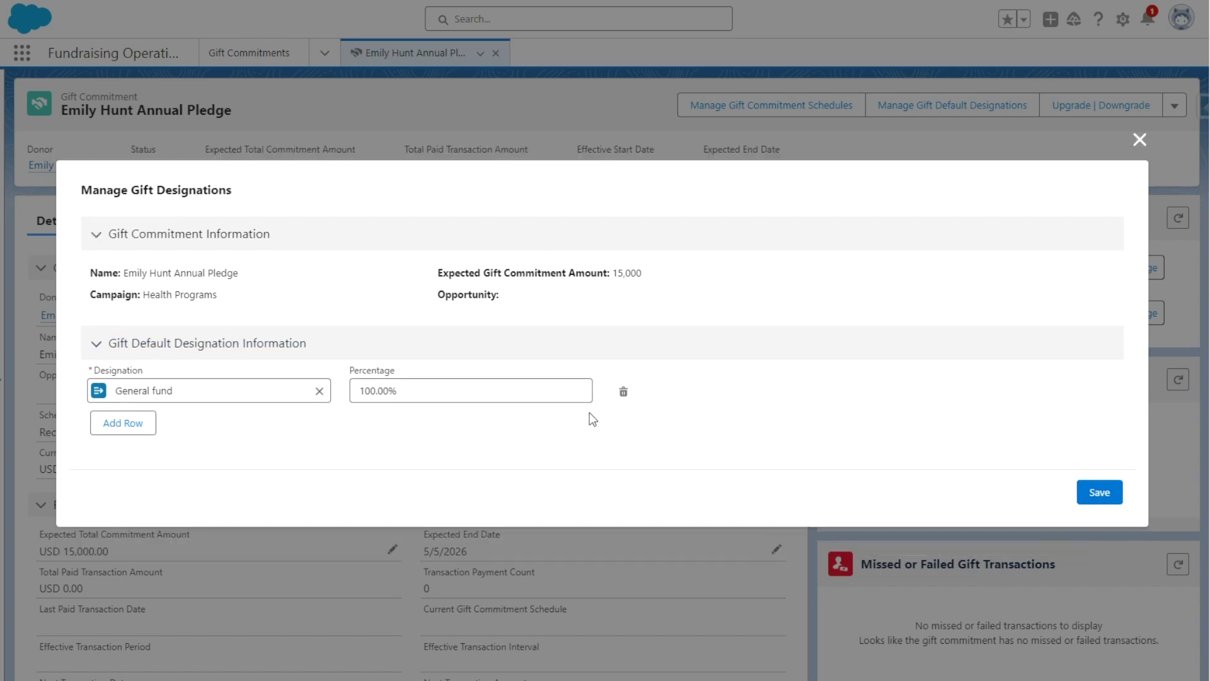
{"action": "left_click", "coordinate": [1113, 498]}
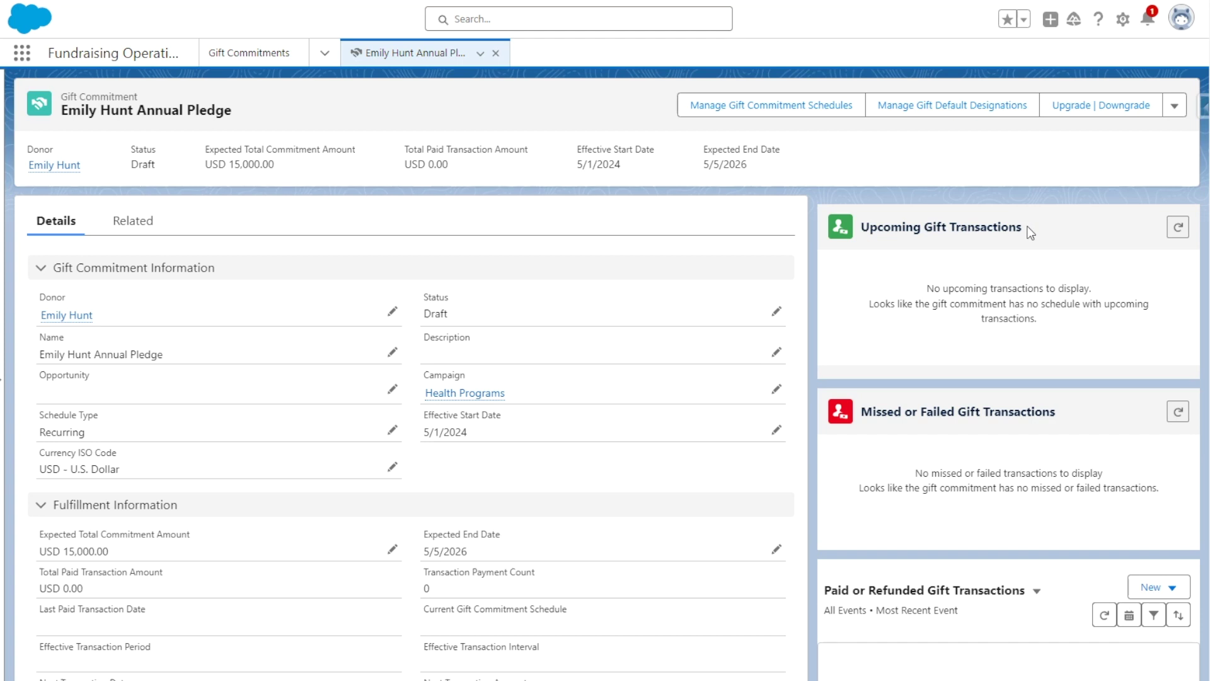
- Refresh Upcoming Gift Transactions to show the three USD 5,000 check payments, then view Related records
{"action": "left_click", "coordinate": [1178, 229]}
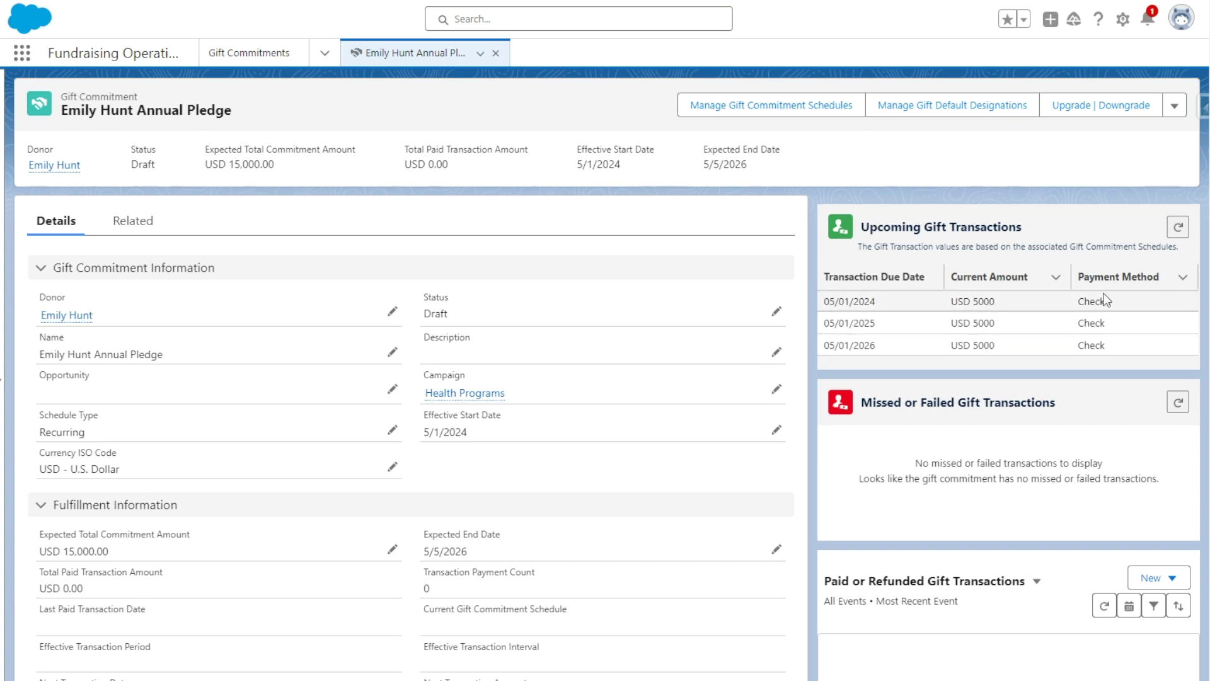
{"action": "scroll", "coordinate": [805, 294], "scroll_direction": "down", "scroll_amount": 3}
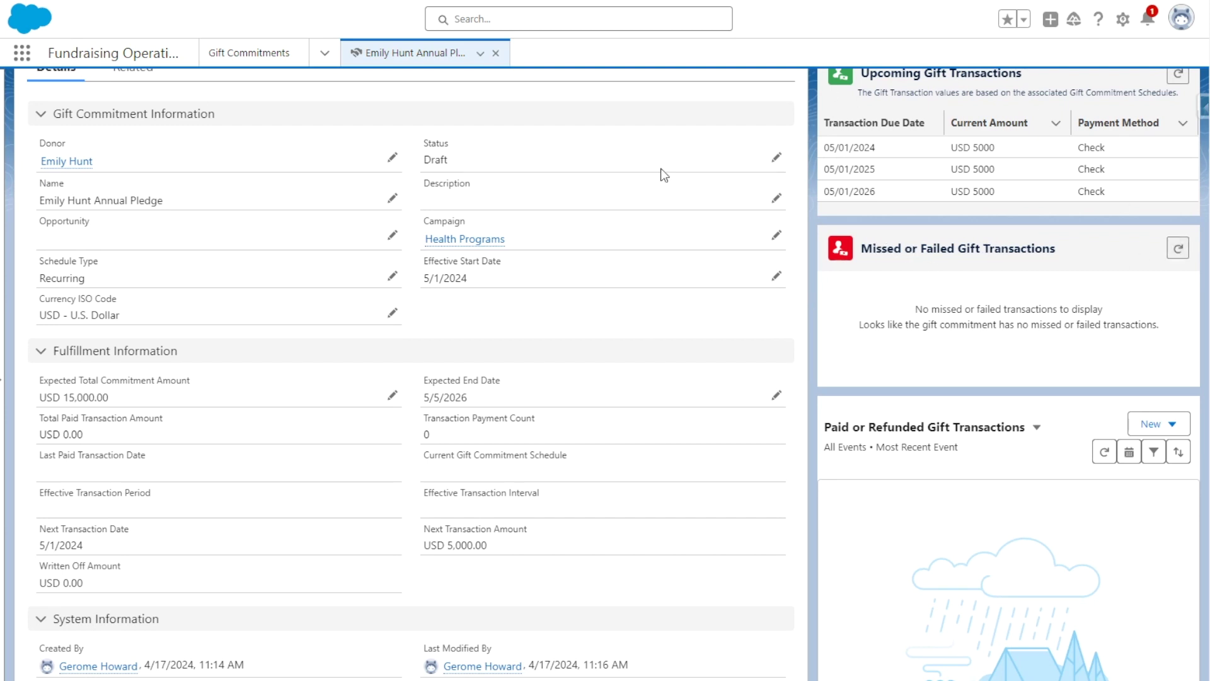
{"action": "scroll", "coordinate": [945, 357], "scroll_direction": "down", "scroll_amount": 3}
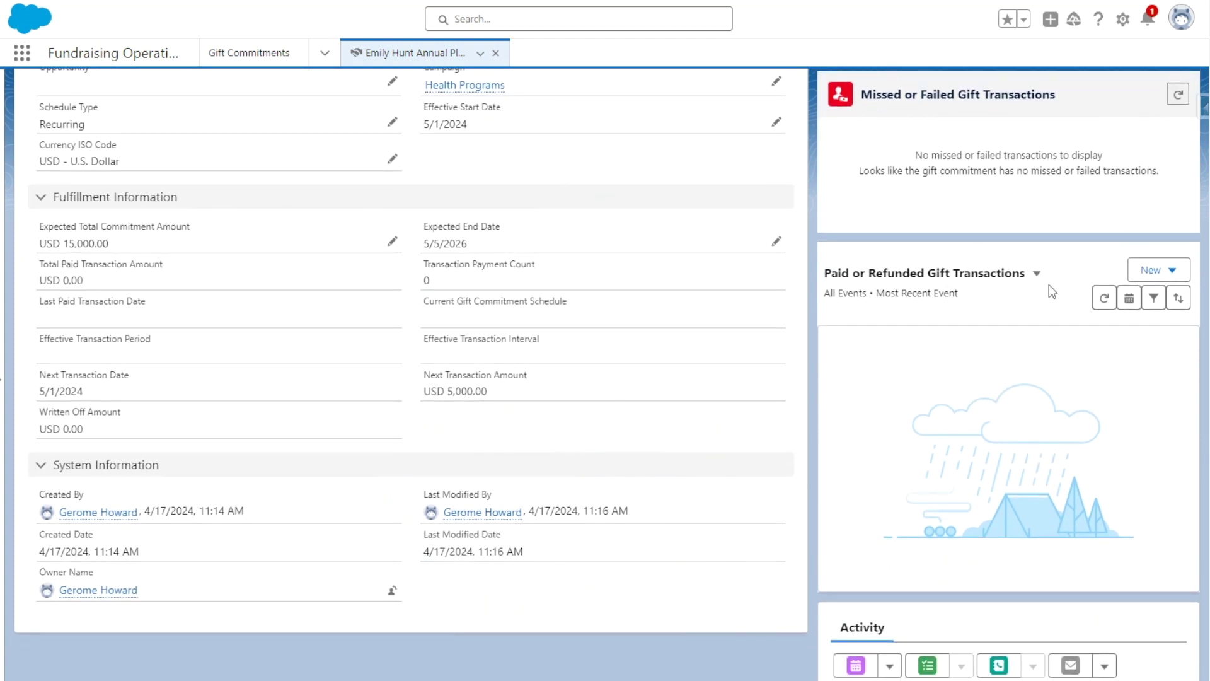
{"action": "scroll", "coordinate": [691, 294], "scroll_direction": "up", "scroll_amount": 5}
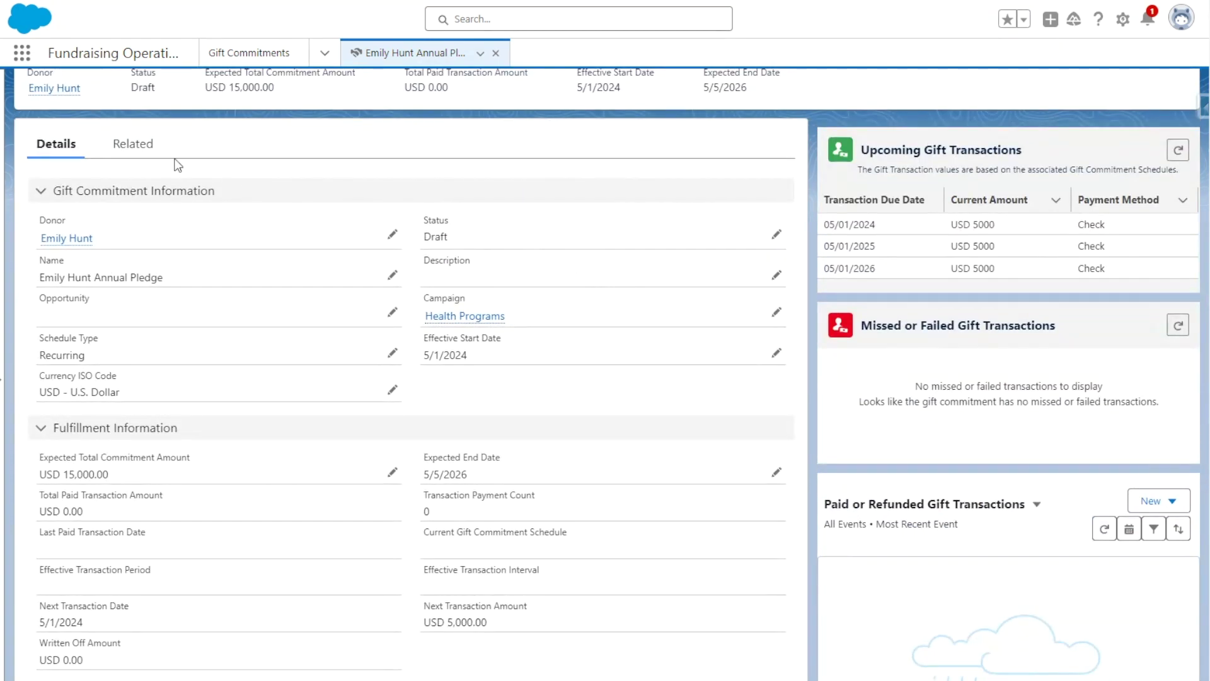
{"action": "left_click", "coordinate": [144, 150]}
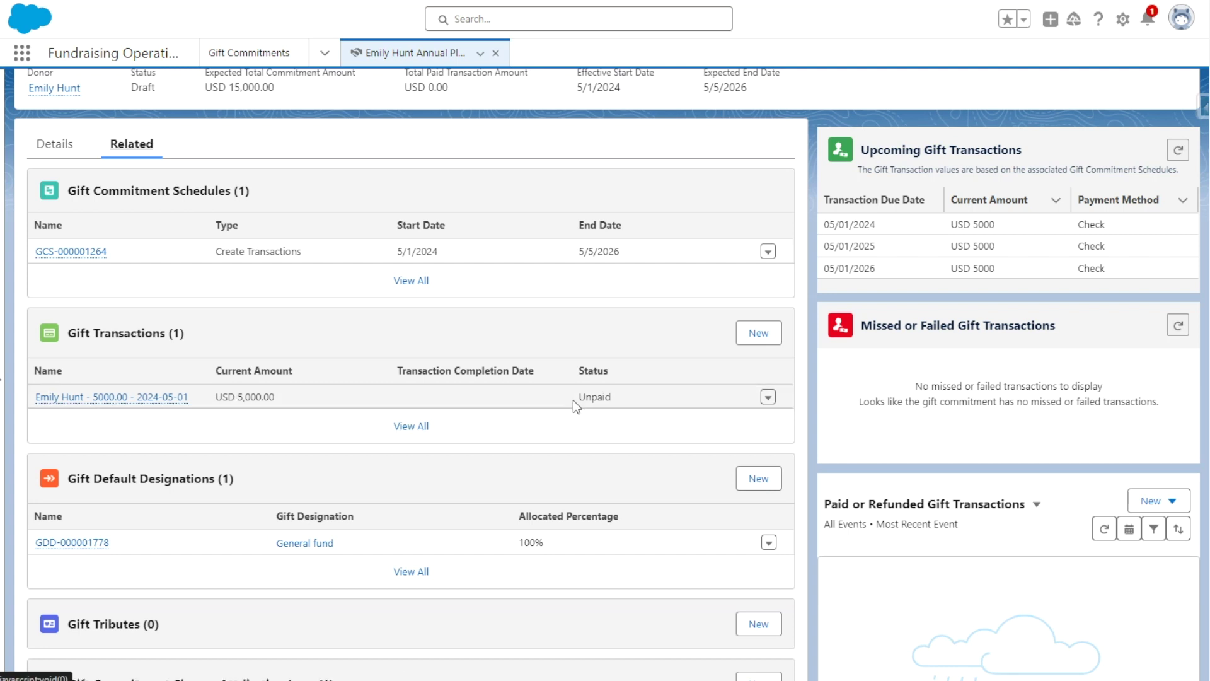
- Reload the pledge's Details view and close the donor's Account workspace tab
{"action": "scroll", "coordinate": [190, 319], "scroll_direction": "up", "scroll_amount": 2}
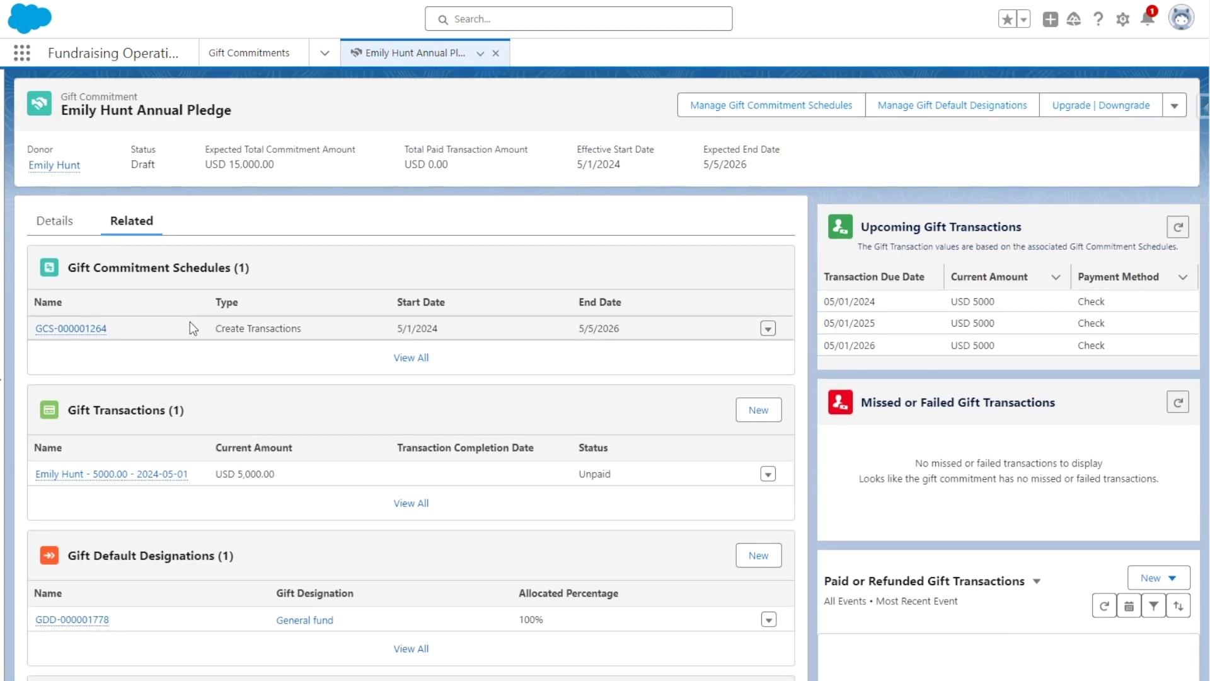
{"action": "left_click", "coordinate": [57, 221]}
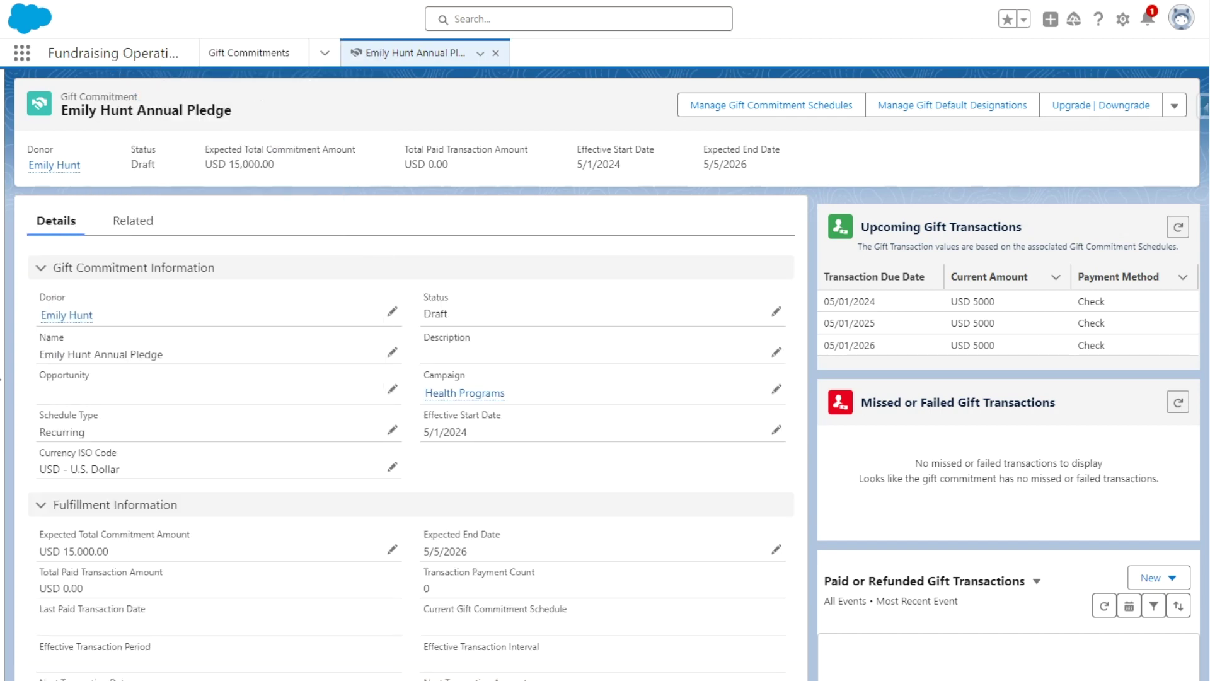
{"action": "key", "text": "F5"}
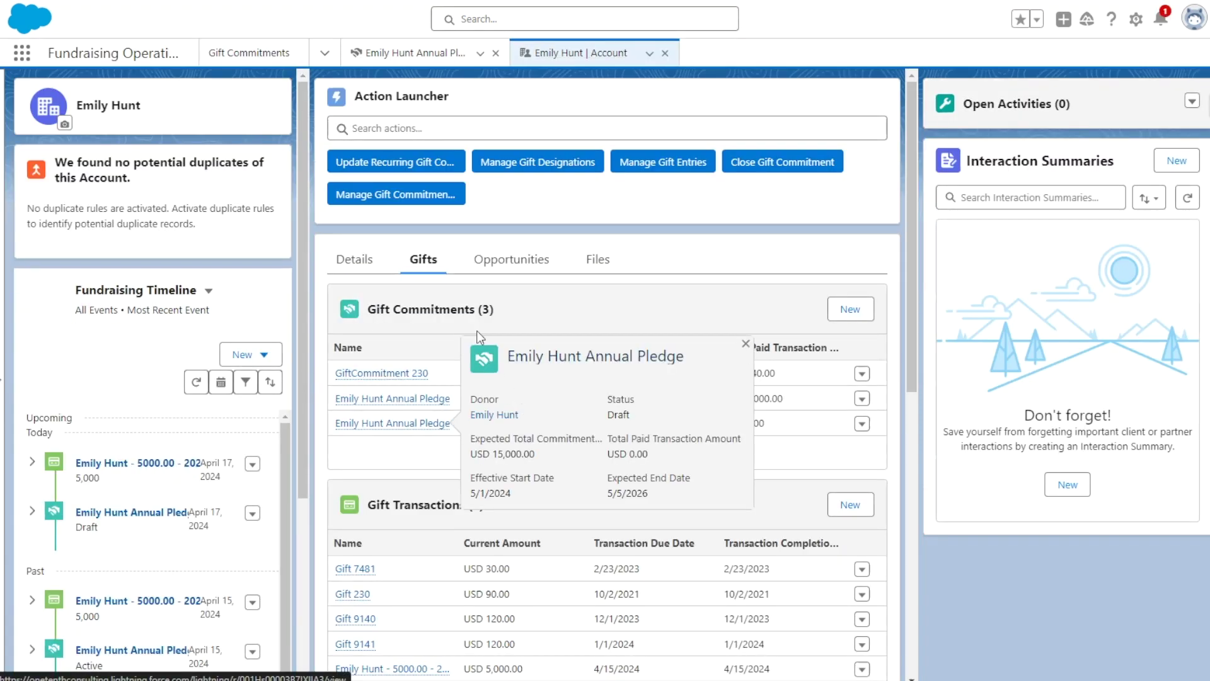
{"action": "left_click", "coordinate": [350, 275]}
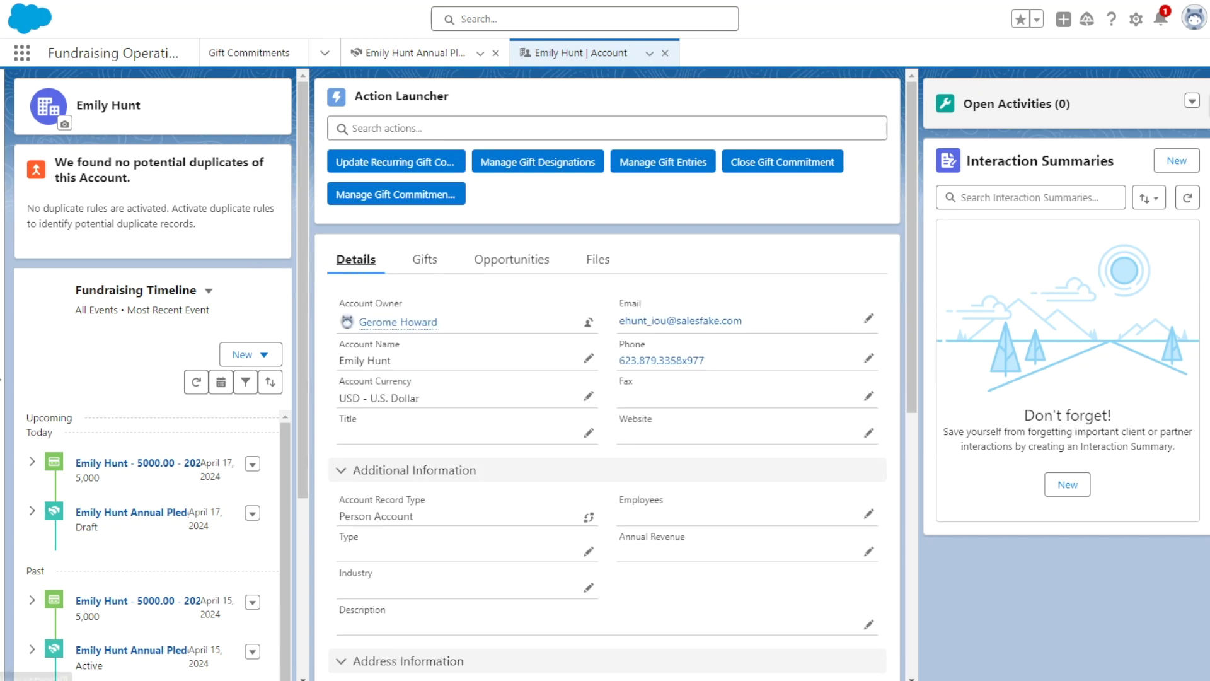
{"action": "left_click", "coordinate": [665, 53]}
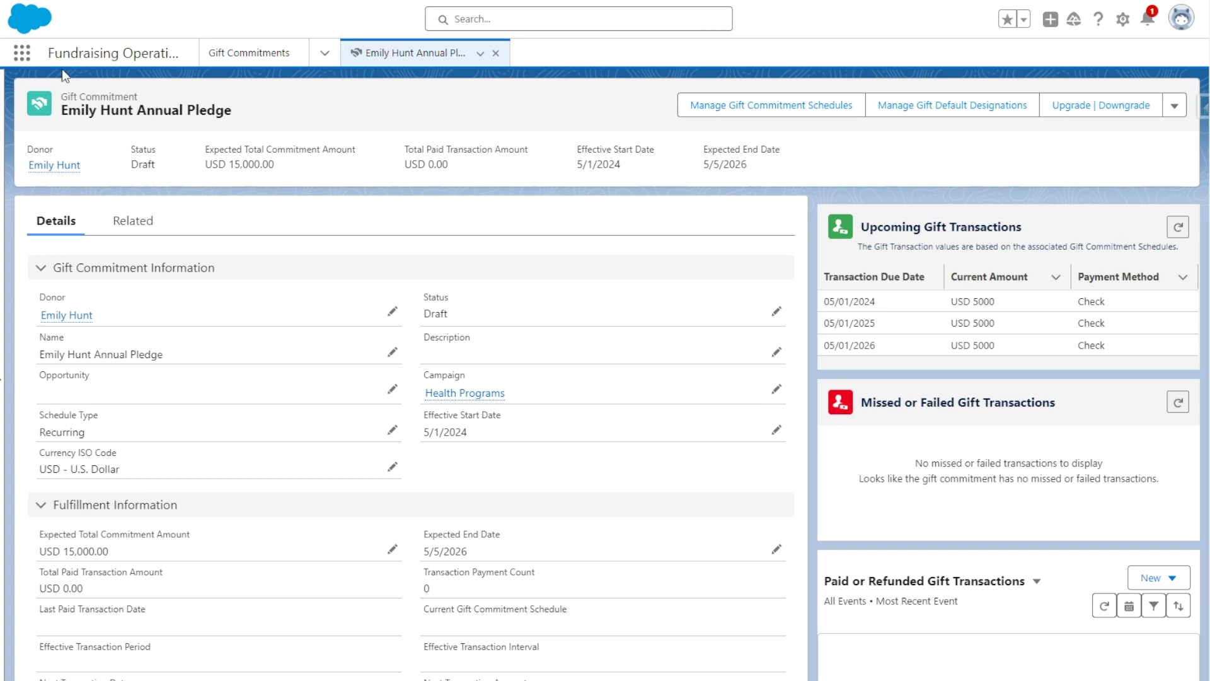
- Set the 2024-05-01 gift transaction's status to Paid with completion date 4/17/2024
{"action": "left_click", "coordinate": [131, 222]}
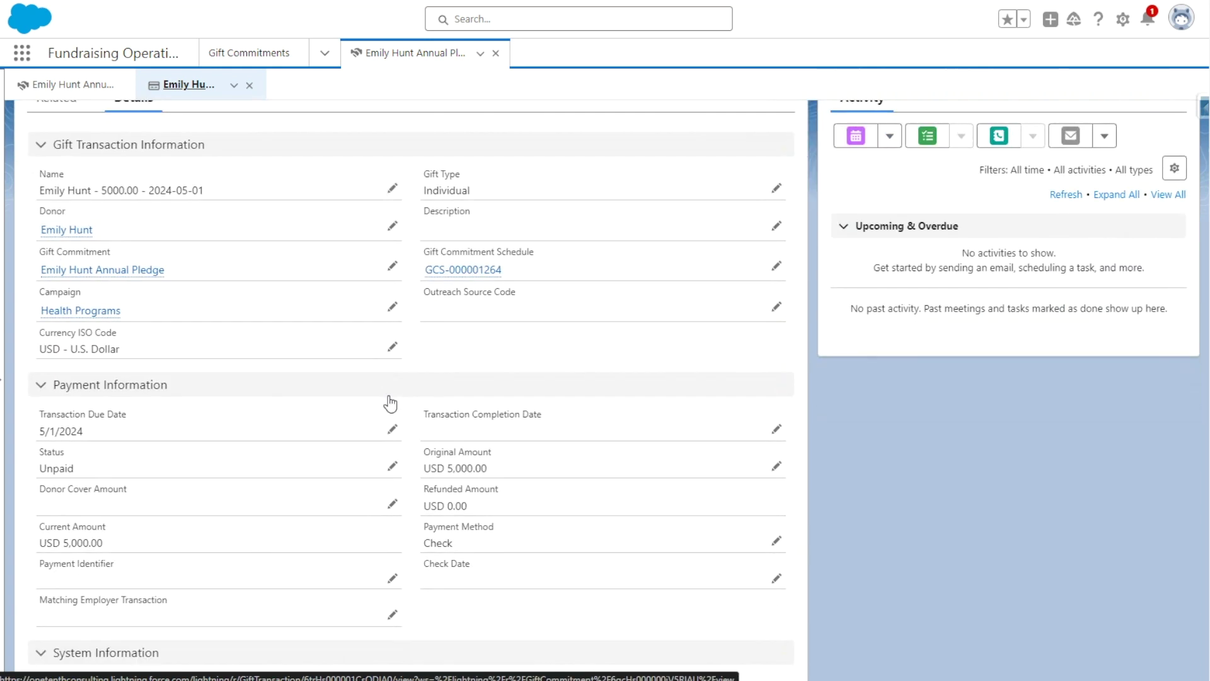
{"action": "left_click", "coordinate": [392, 389]}
{"action": "left_click", "coordinate": [190, 406]}
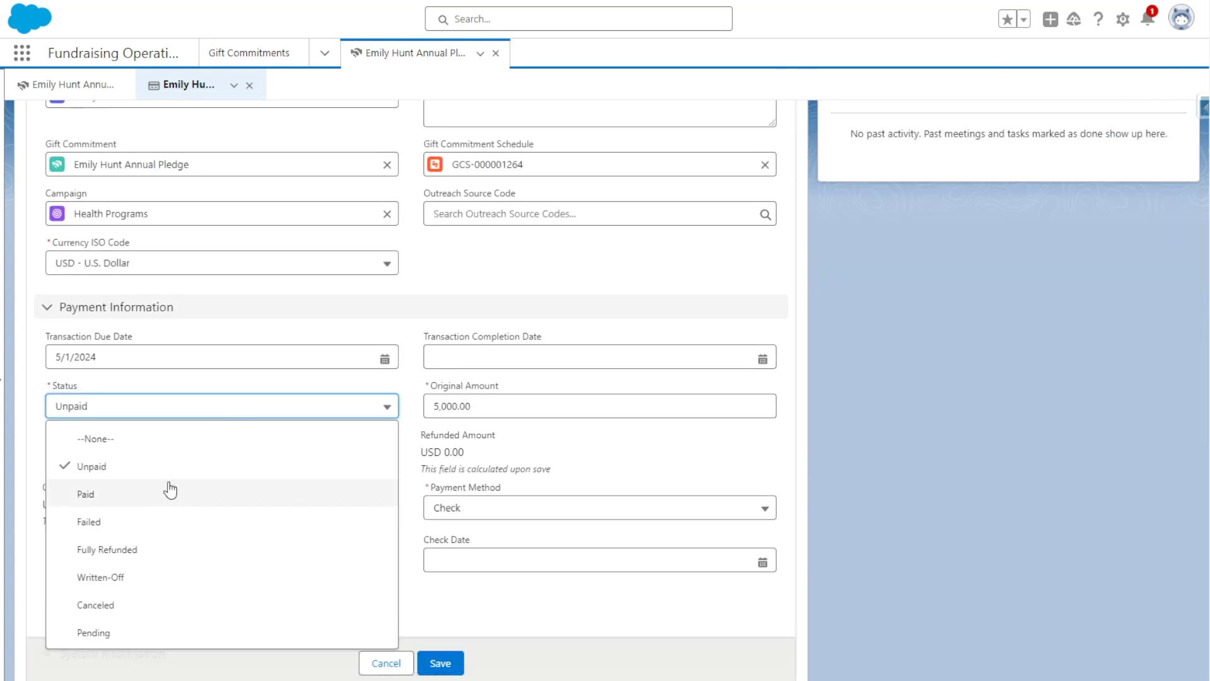
{"action": "left_click", "coordinate": [167, 489]}
{"action": "left_click", "coordinate": [440, 664]}
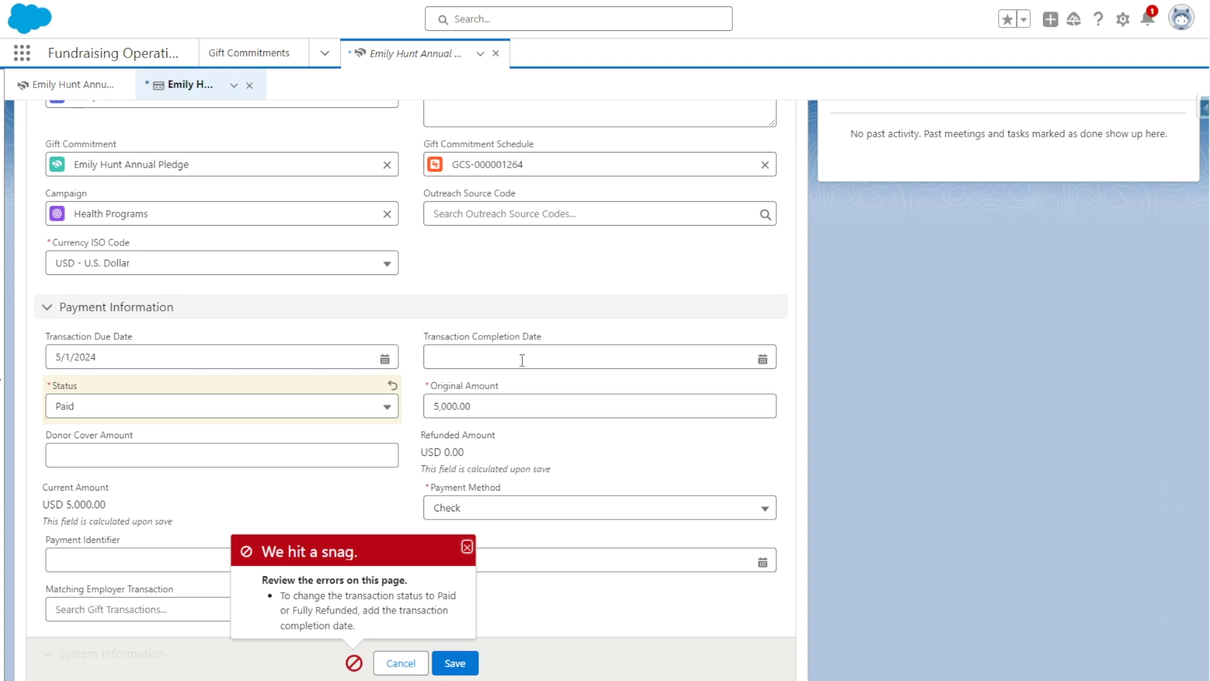
{"action": "left_click", "coordinate": [492, 357]}
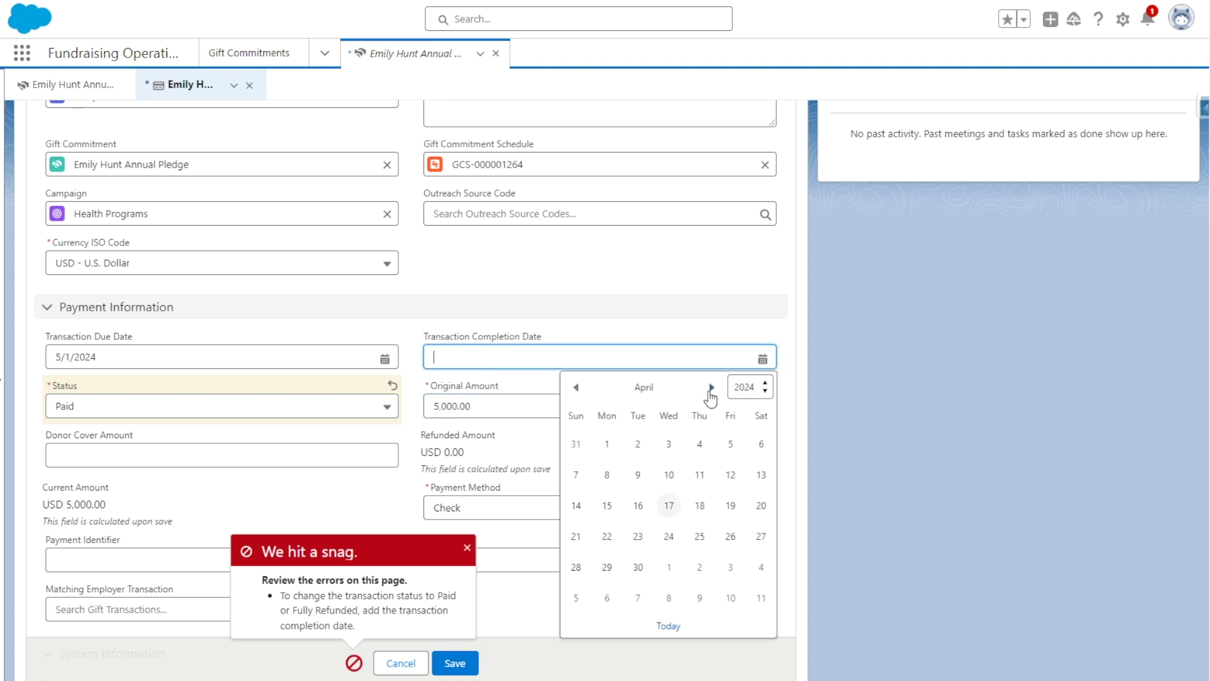
{"action": "left_click", "coordinate": [669, 506]}
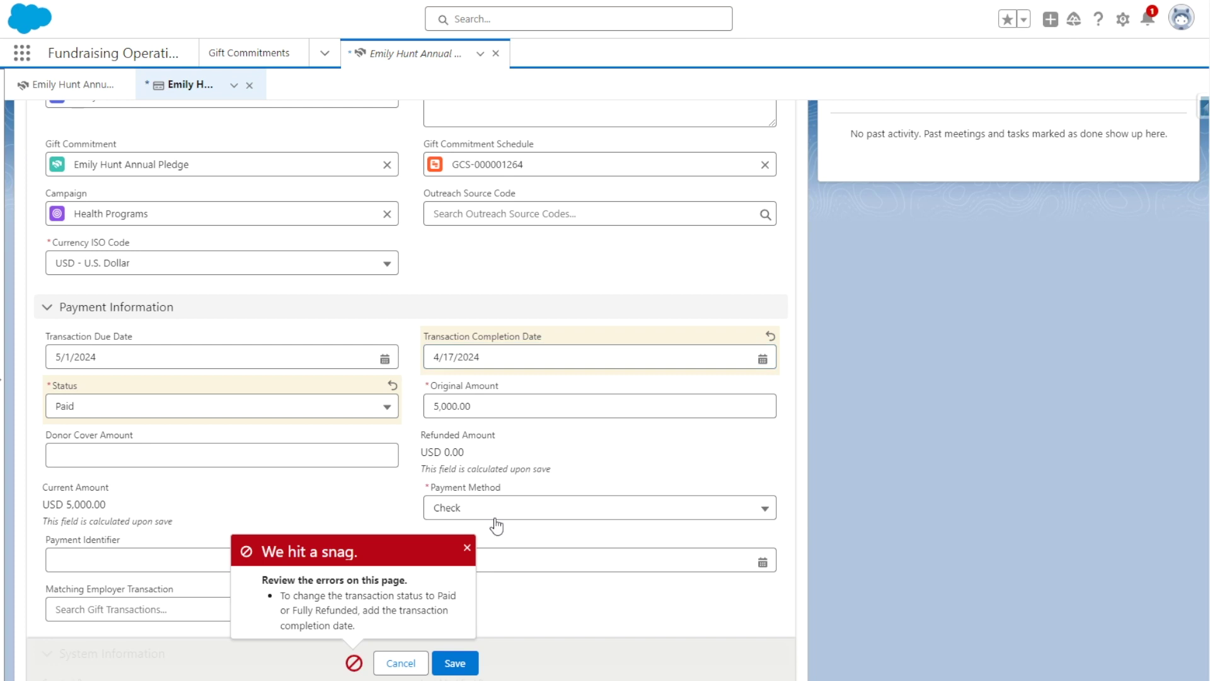
{"action": "left_click", "coordinate": [457, 663]}
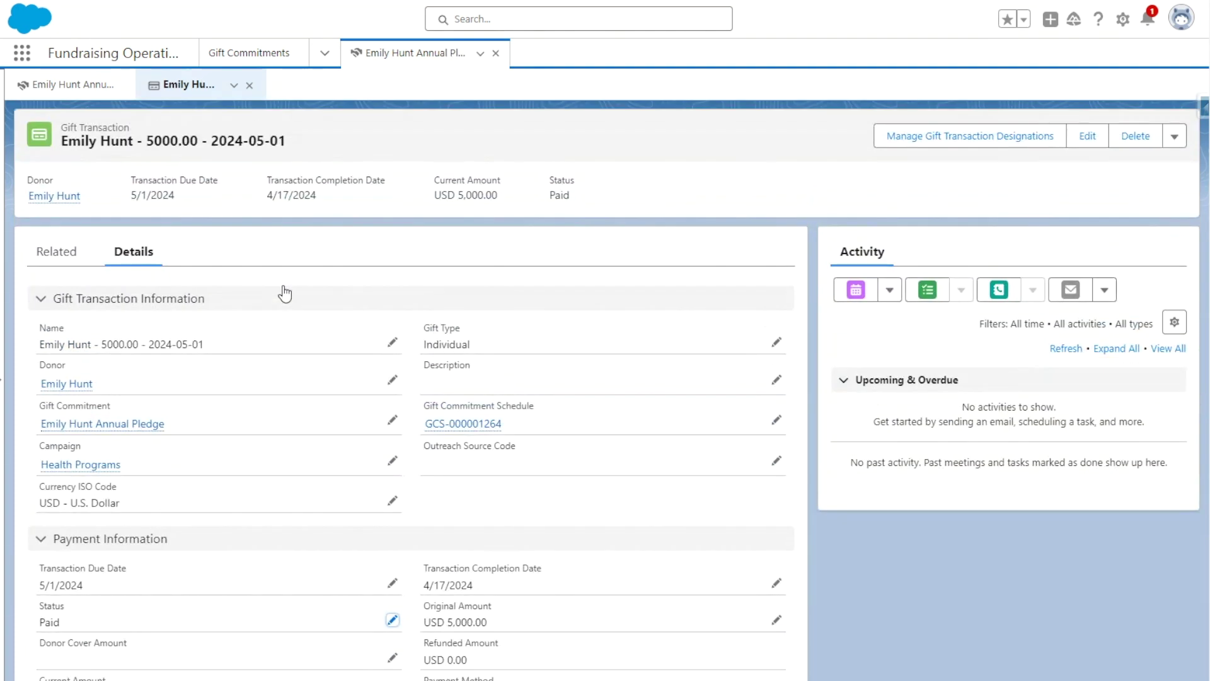
- Reload the pledge and verify USD 5,000.00 paid, payment count 1, last paid 4/17/2024
{"action": "left_click", "coordinate": [63, 251]}
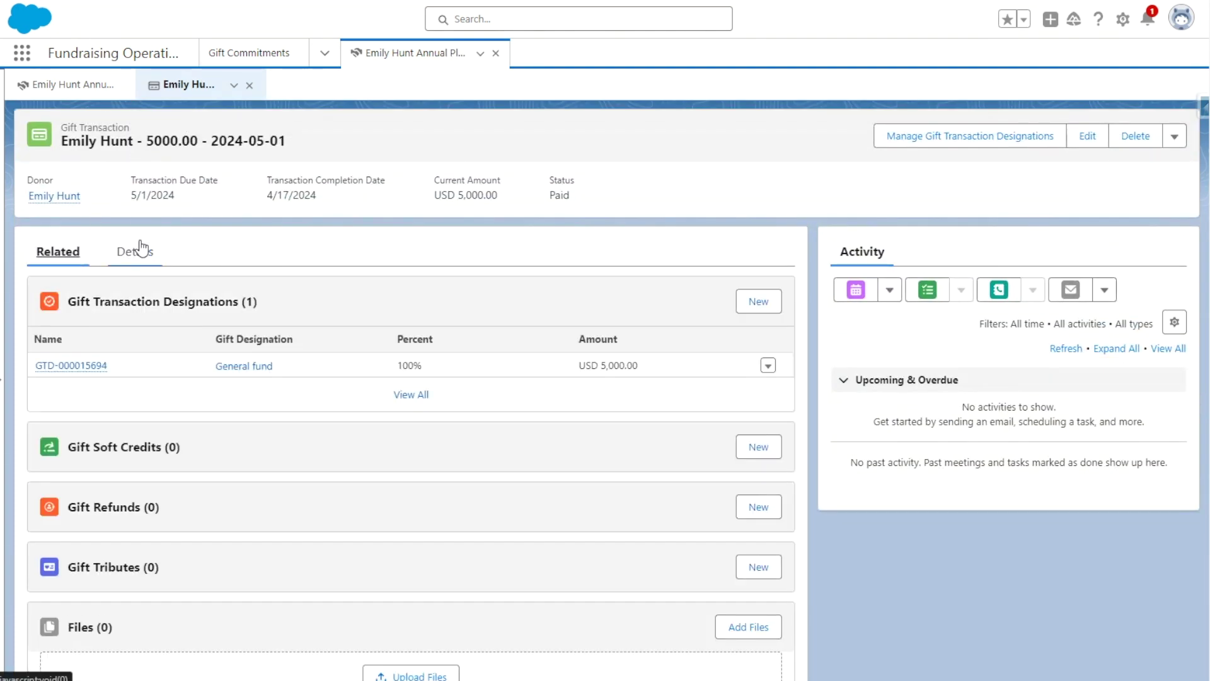
{"action": "left_click", "coordinate": [66, 84]}
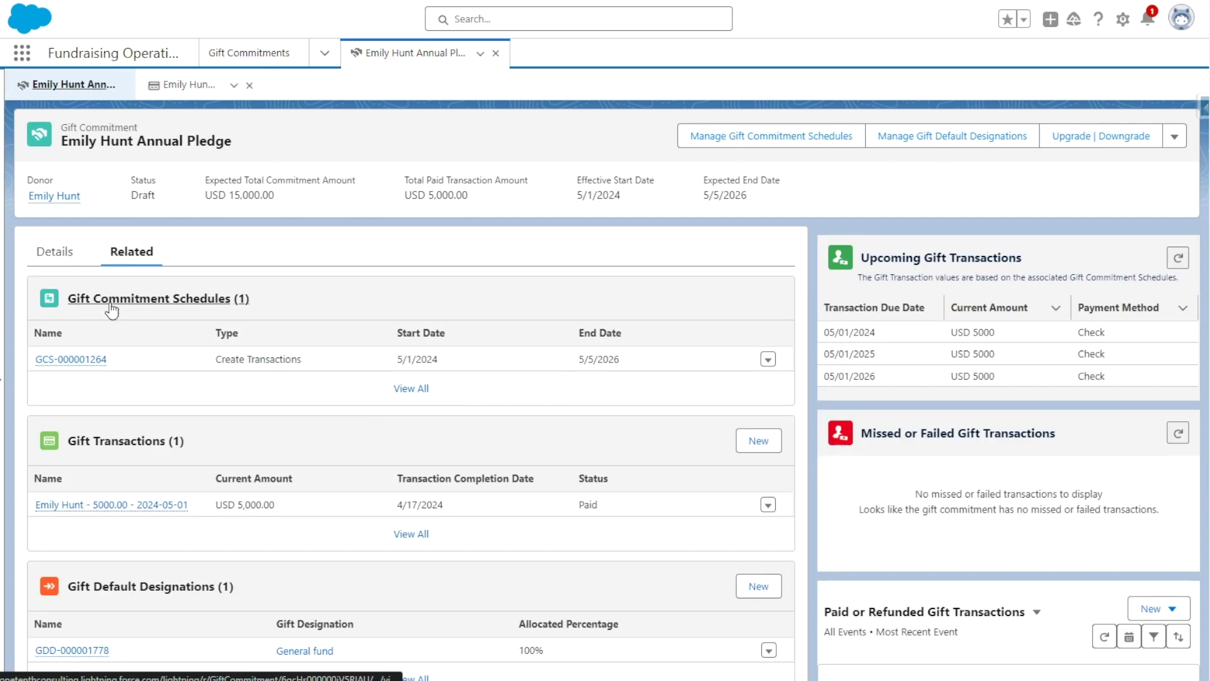
{"action": "key", "text": "F5"}
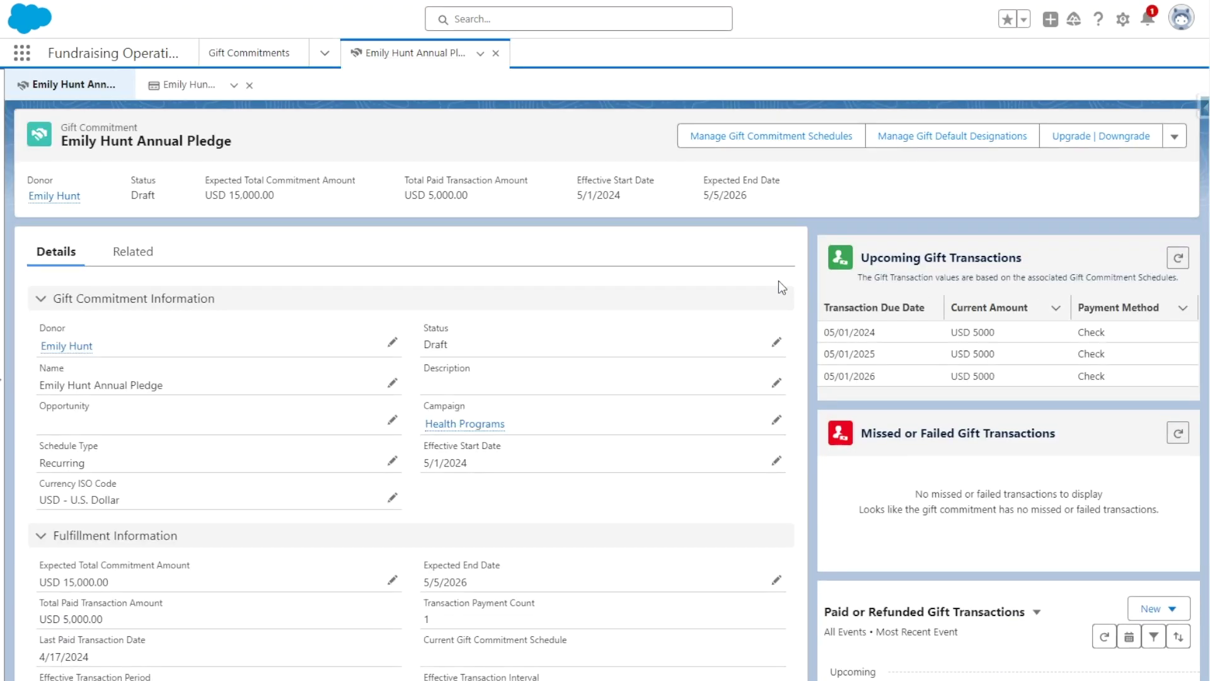
{"action": "scroll", "coordinate": [778, 281], "scroll_direction": "down", "scroll_amount": 4}
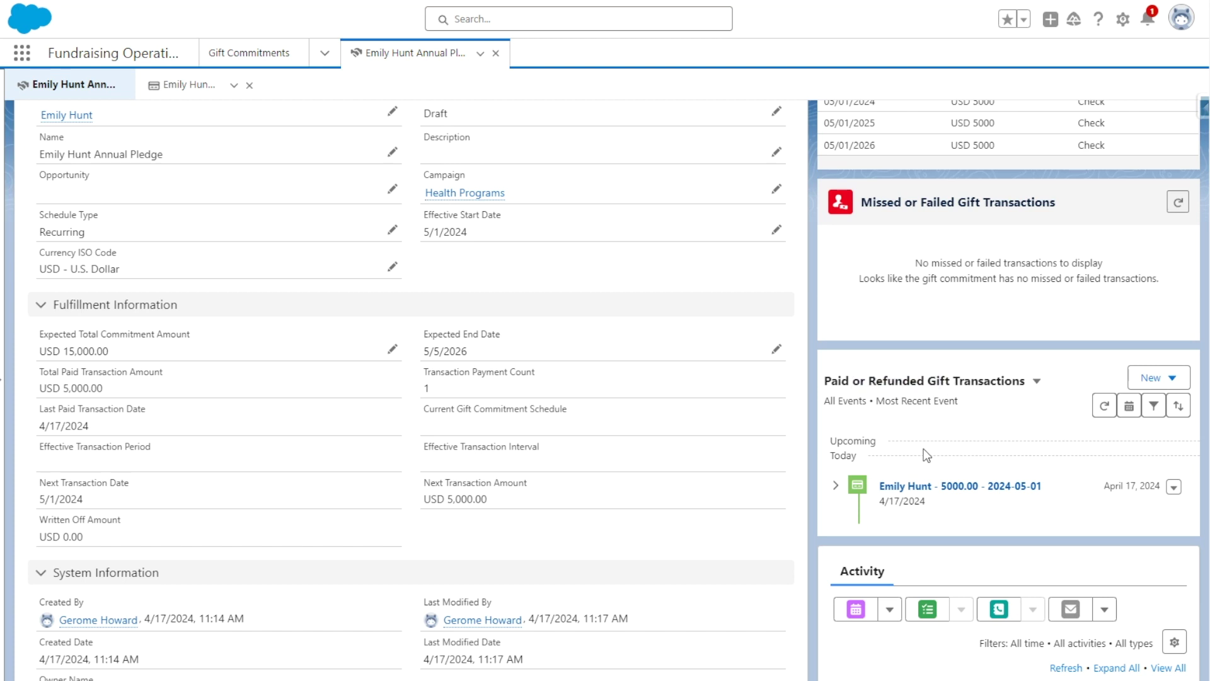
{"action": "left_click", "coordinate": [836, 482]}
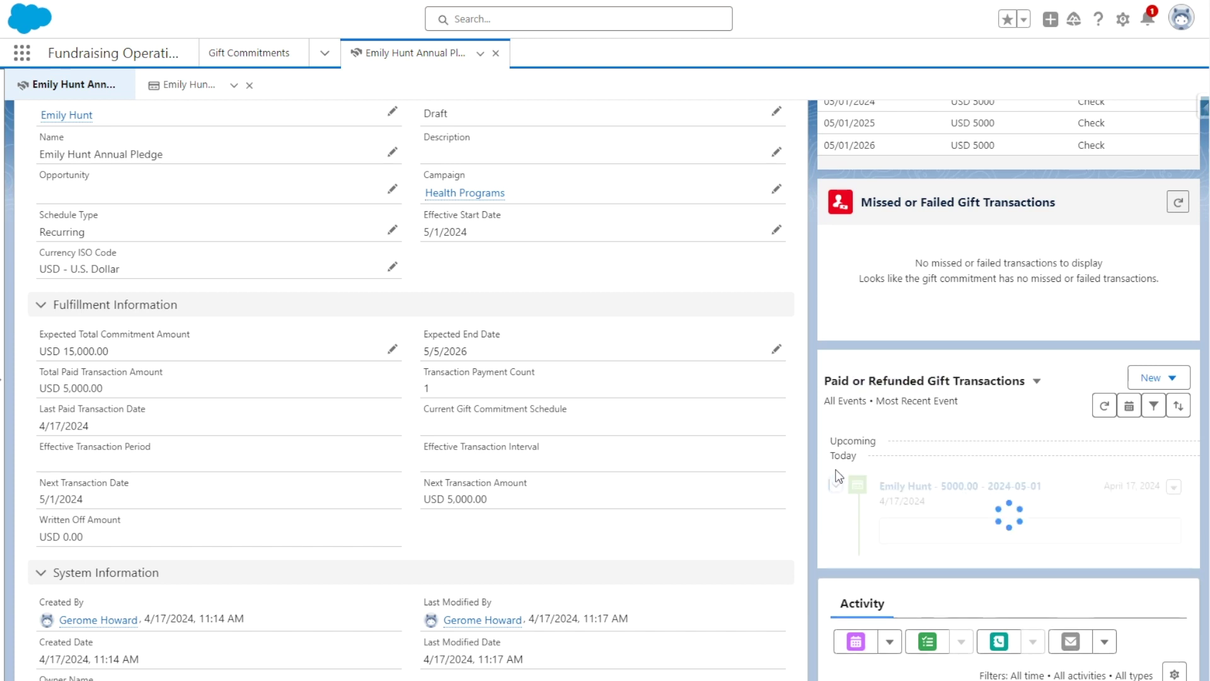
{"action": "scroll", "coordinate": [838, 476], "scroll_direction": "down", "scroll_amount": 1}
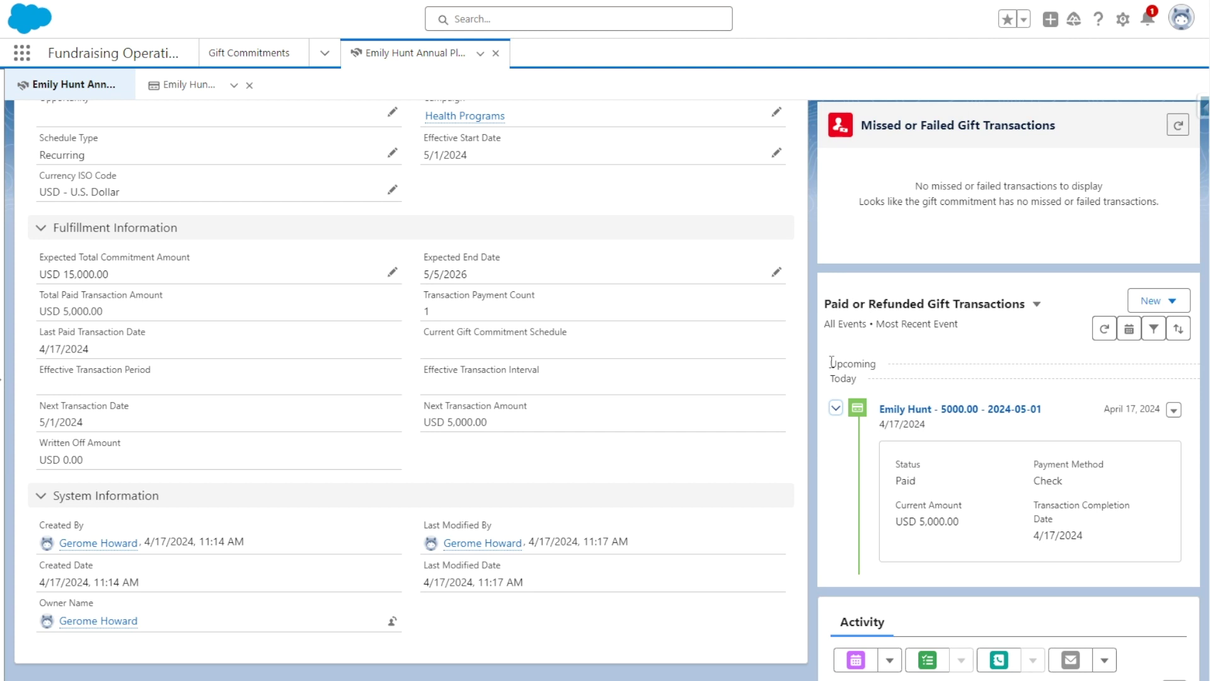
{"action": "scroll", "coordinate": [482, 280], "scroll_direction": "up", "scroll_amount": 5}
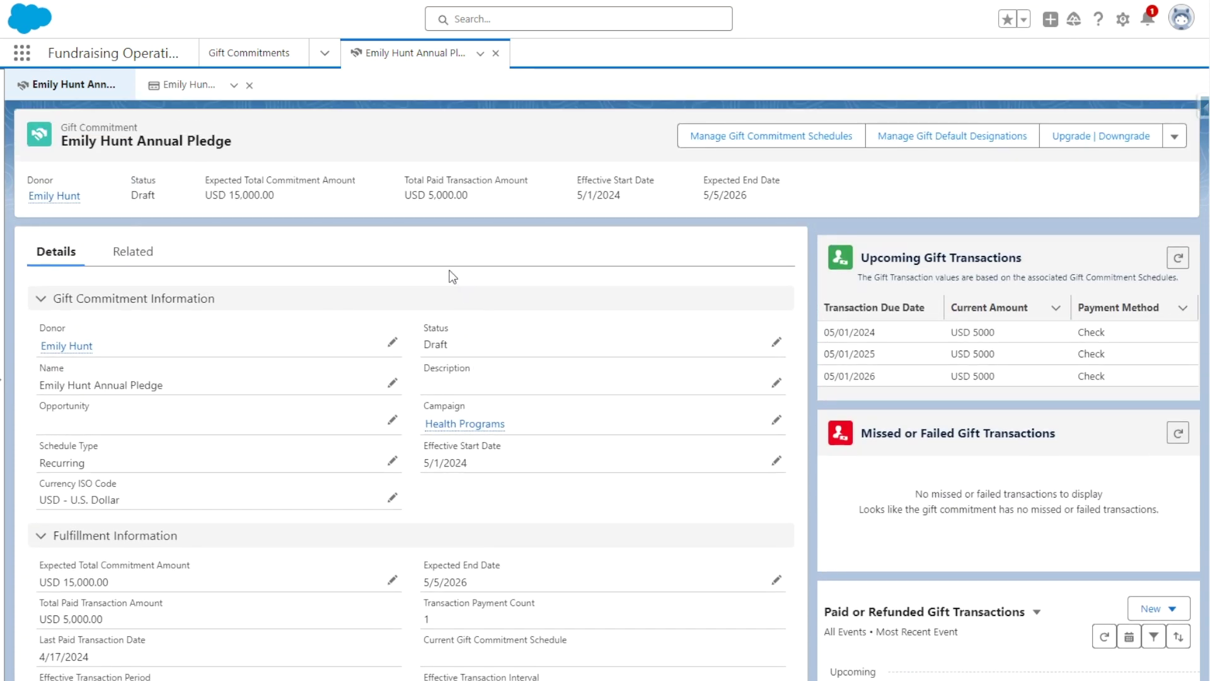